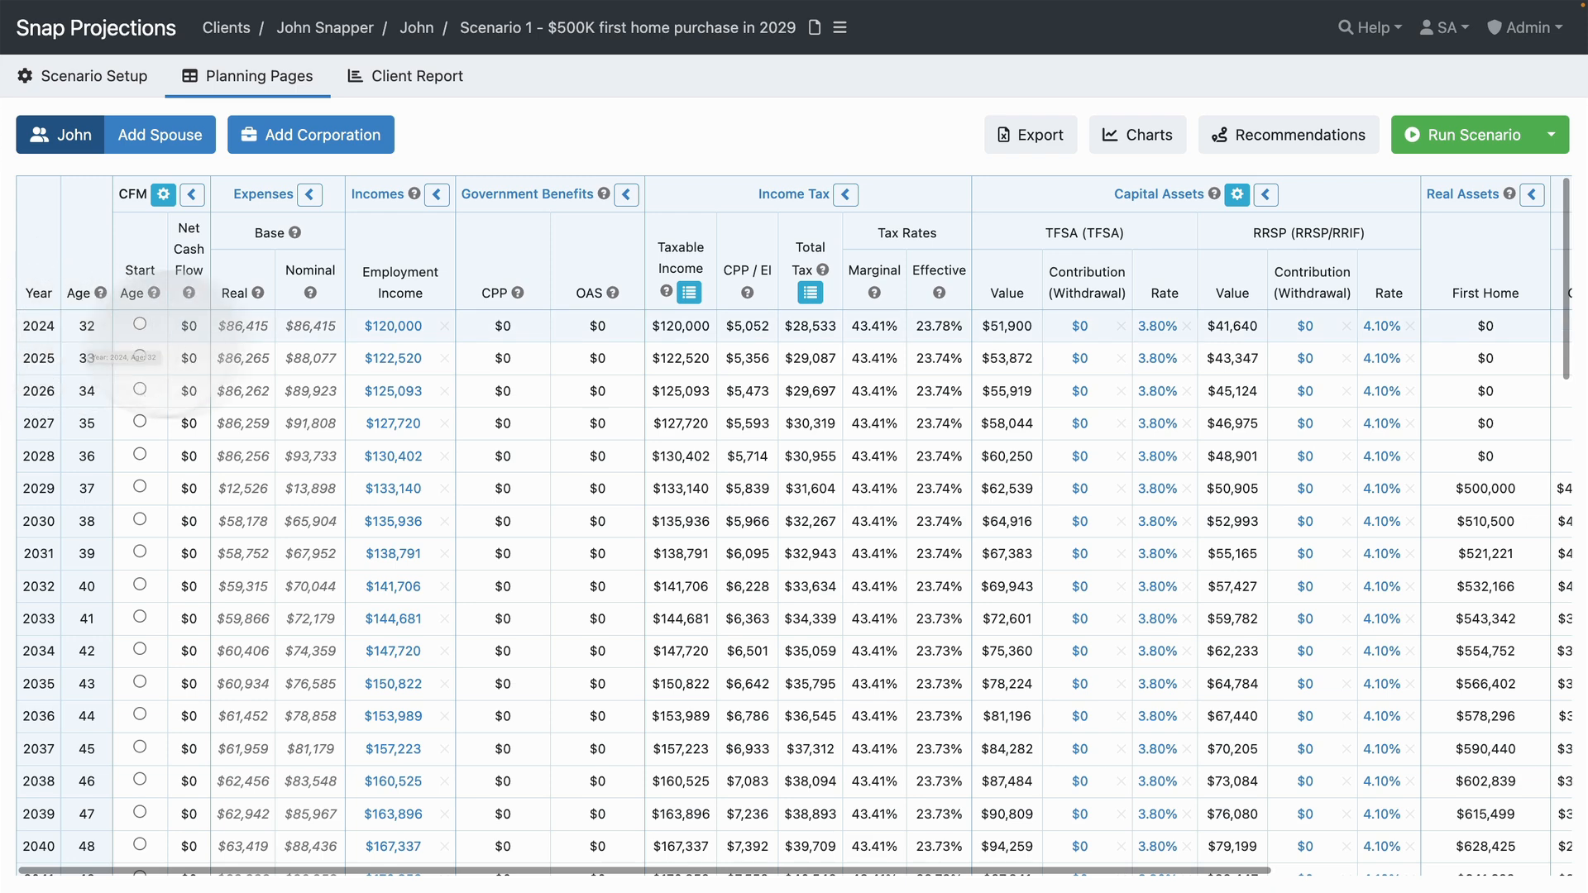
Step: Add a capital asset named FHSA with a value of $8,000 in the scenario's asset setup
scroll(736, 364, "right", 3)
scroll(736, 364, "right", 3)
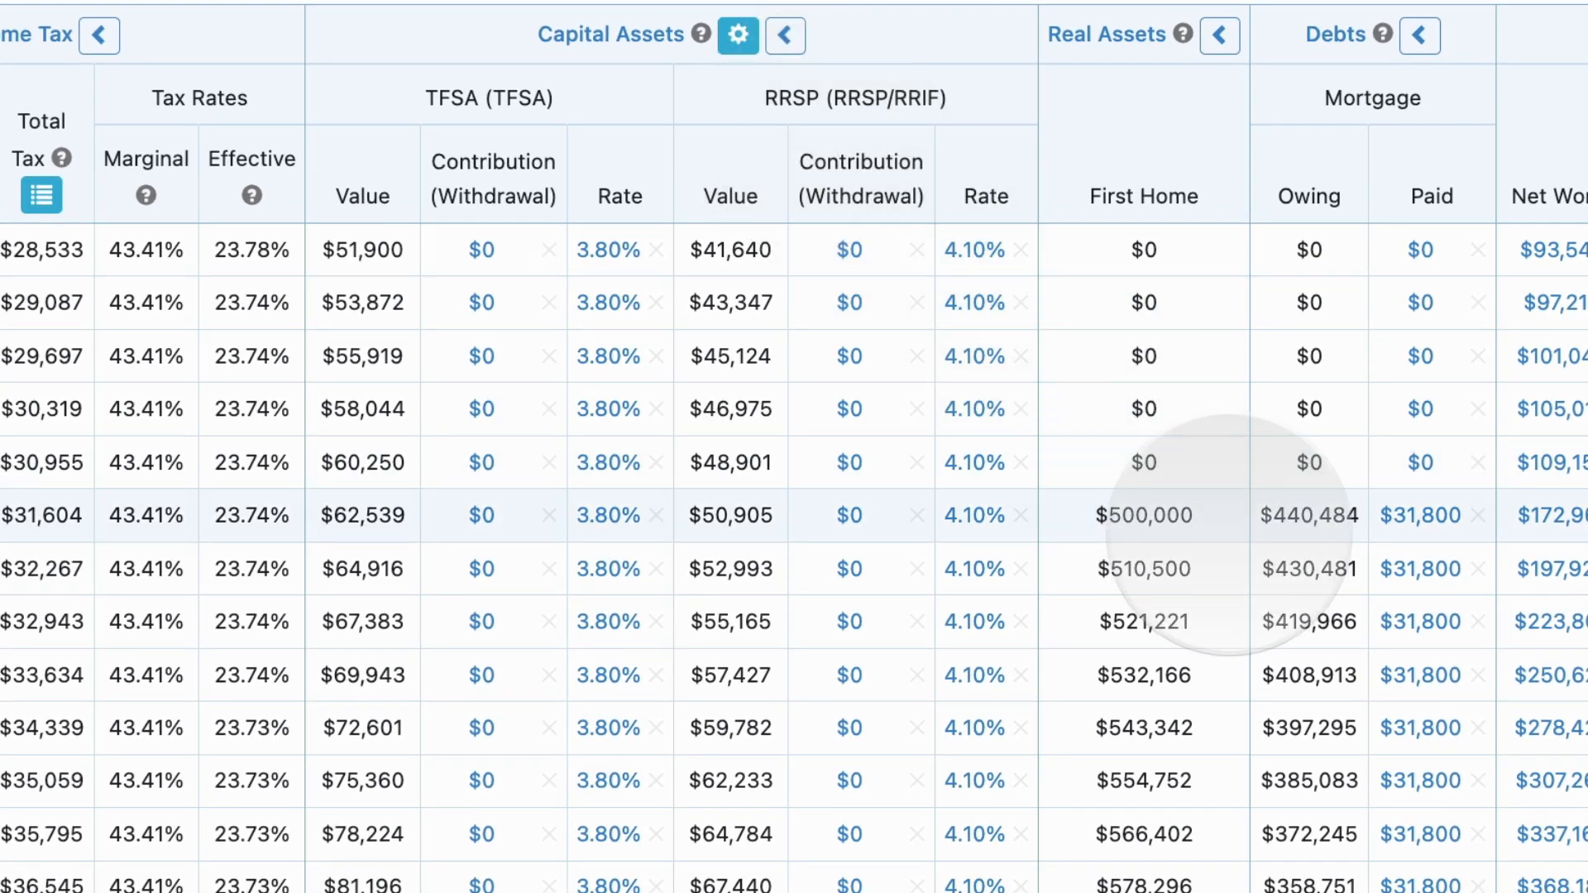
mouse_move(1229, 535)
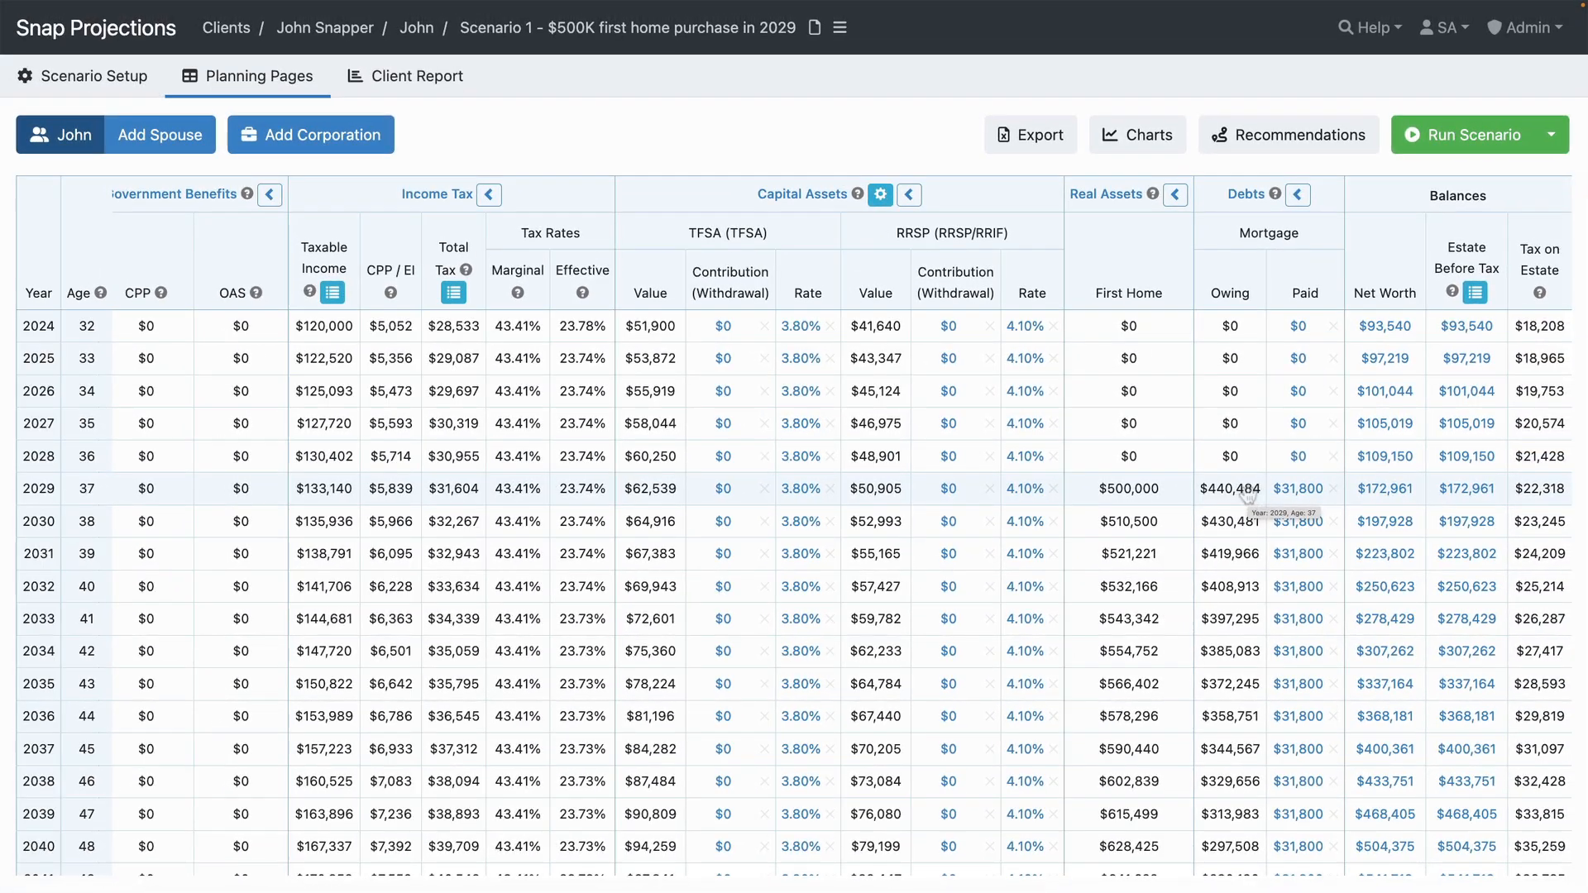
mouse_move(59, 90)
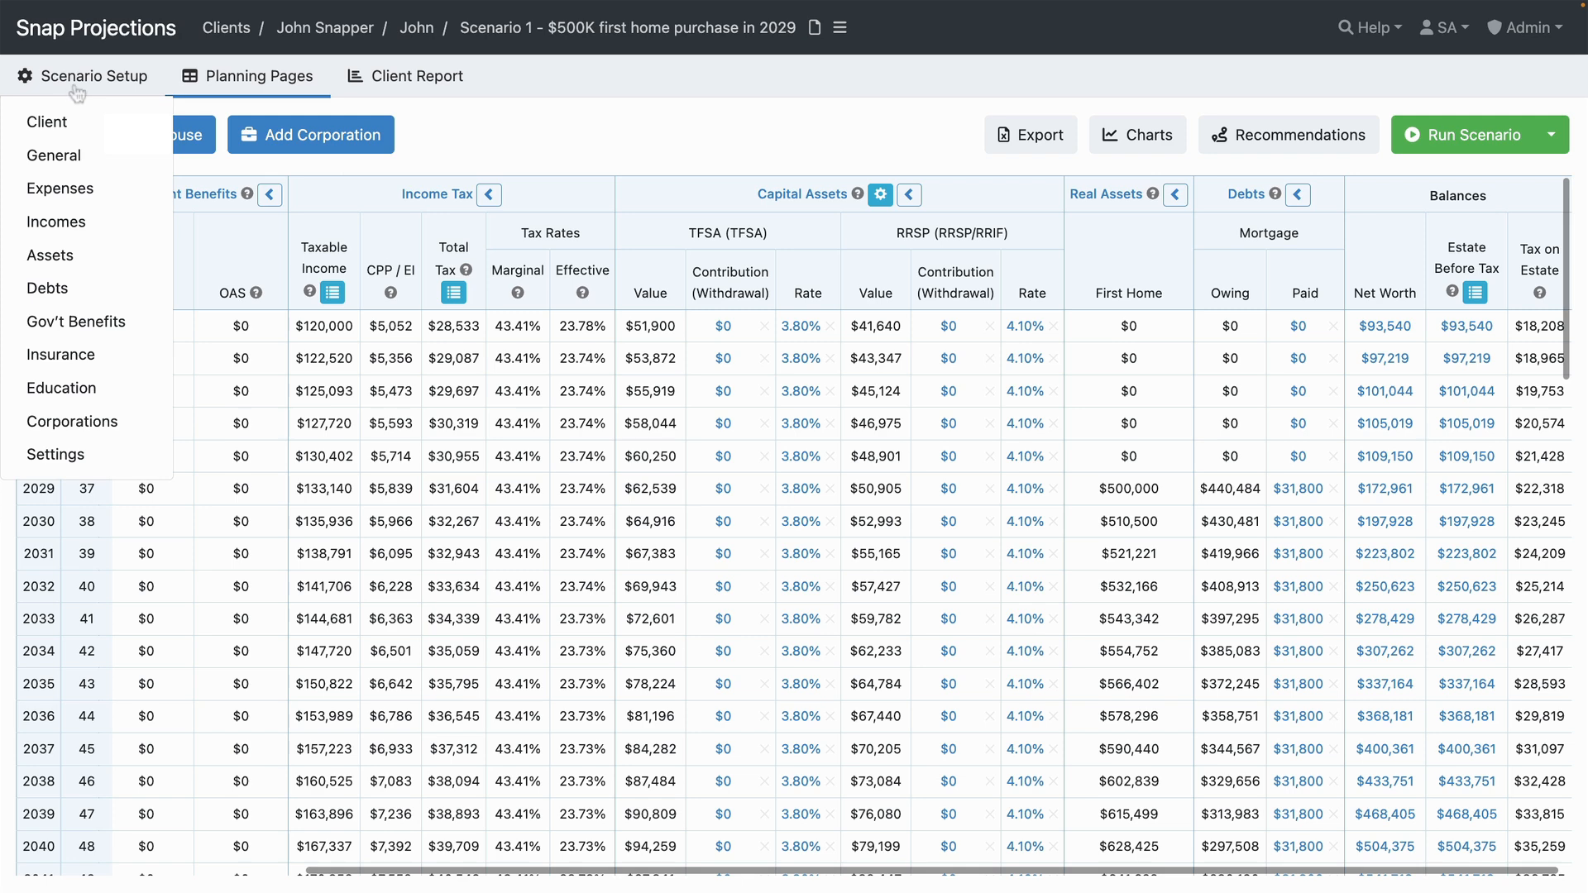
left_click(65, 255)
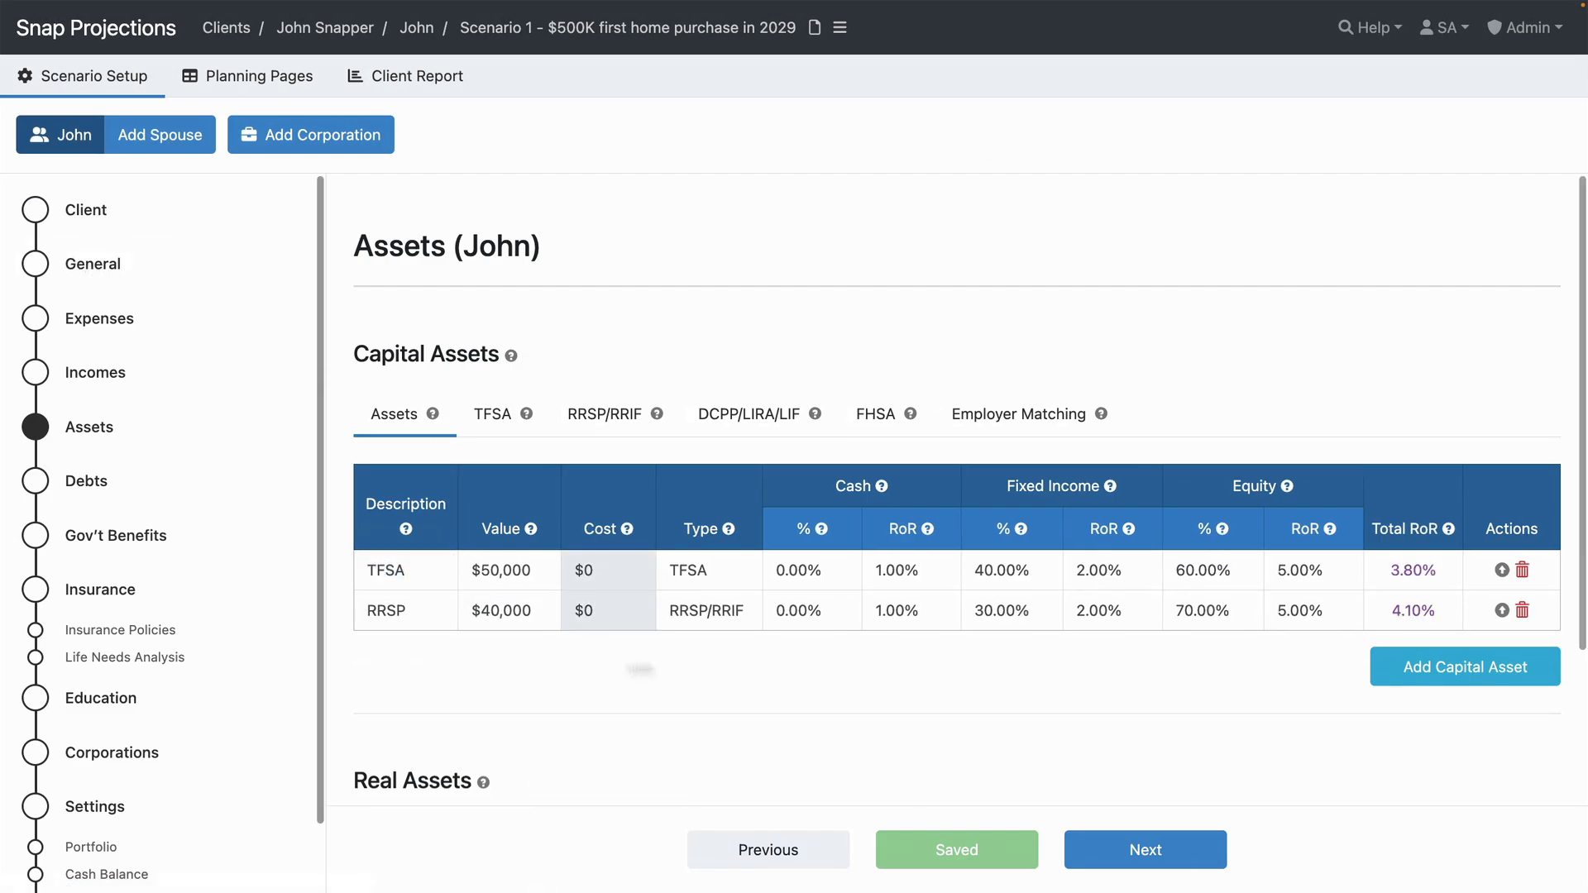
left_click(1398, 674)
type("FHSA")
key("Tab")
type("8000")
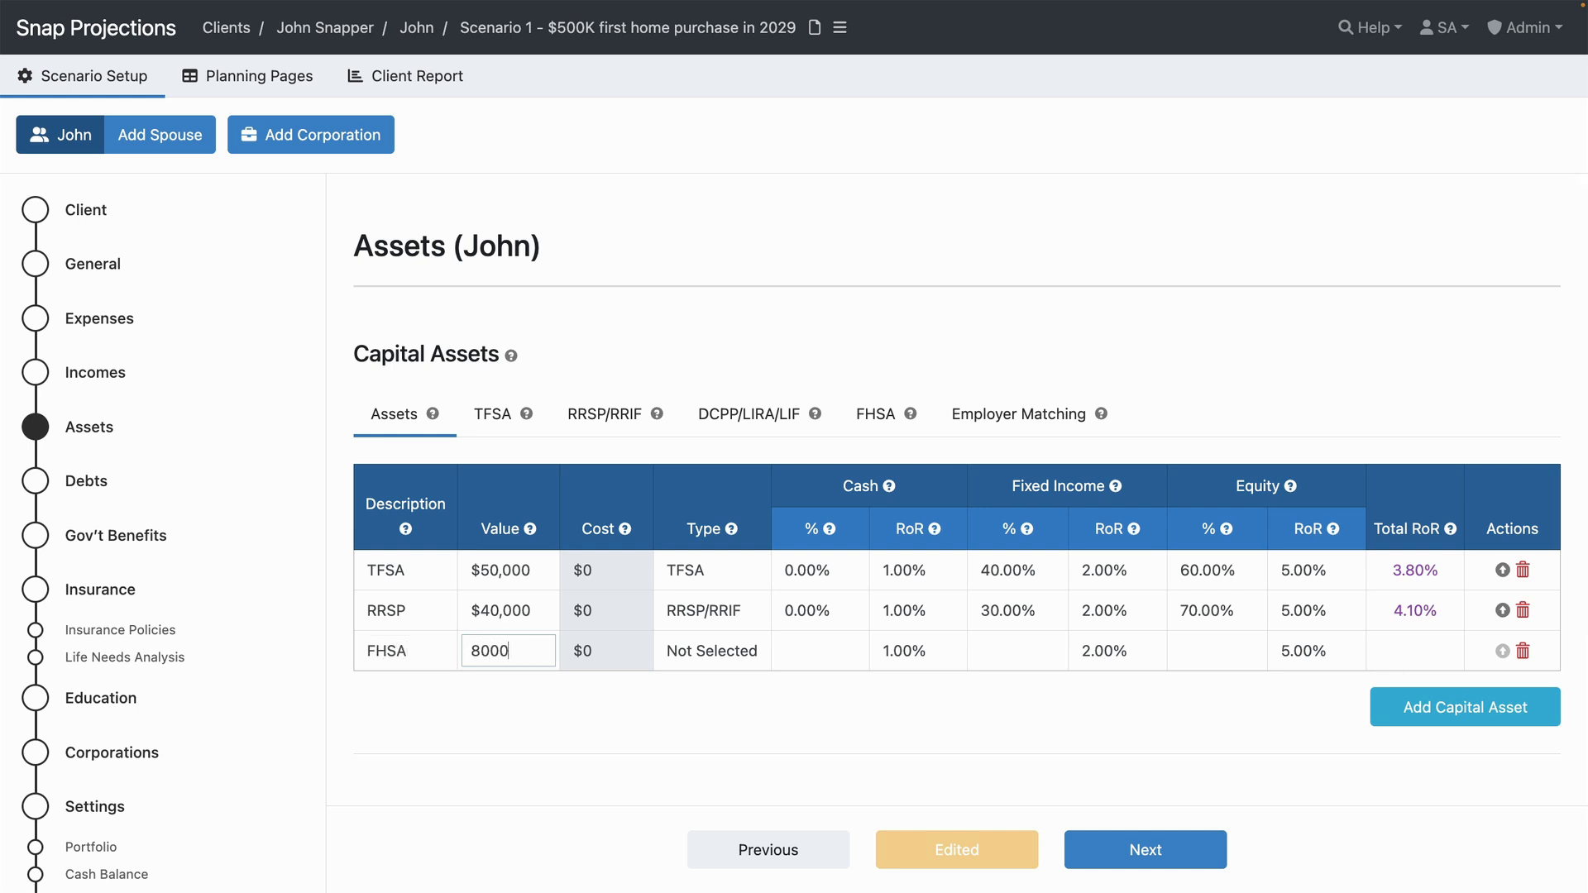
left_click(793, 746)
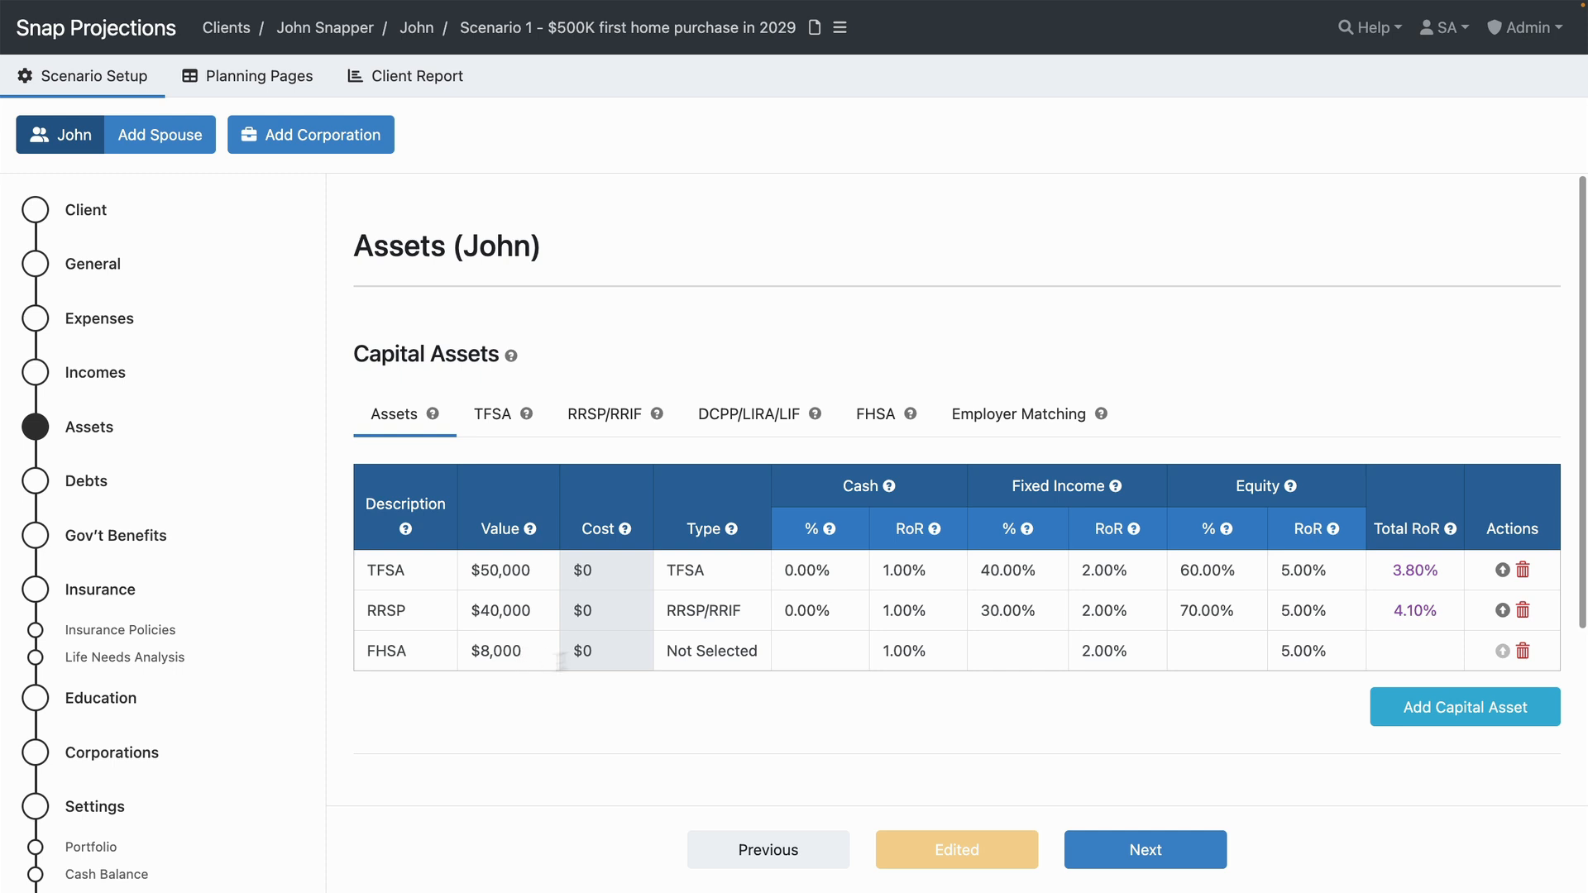
Step: Set the new asset's type to FHSA and allocate 100% of it to fixed income
left_click(712, 651)
left_click(717, 764)
left_click(988, 654)
type("100")
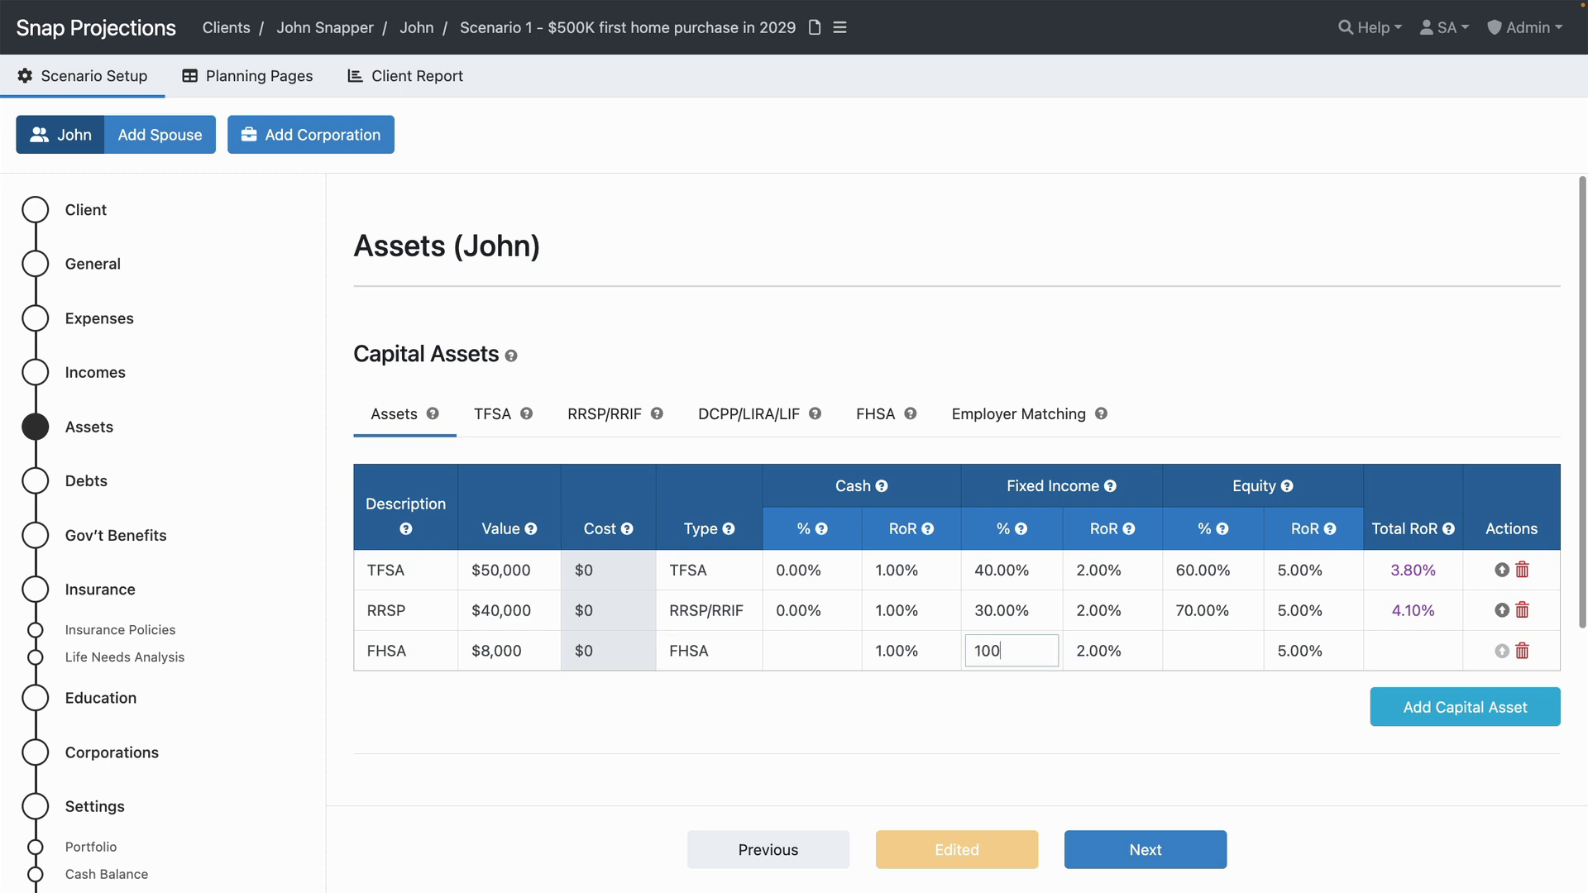
left_click(996, 756)
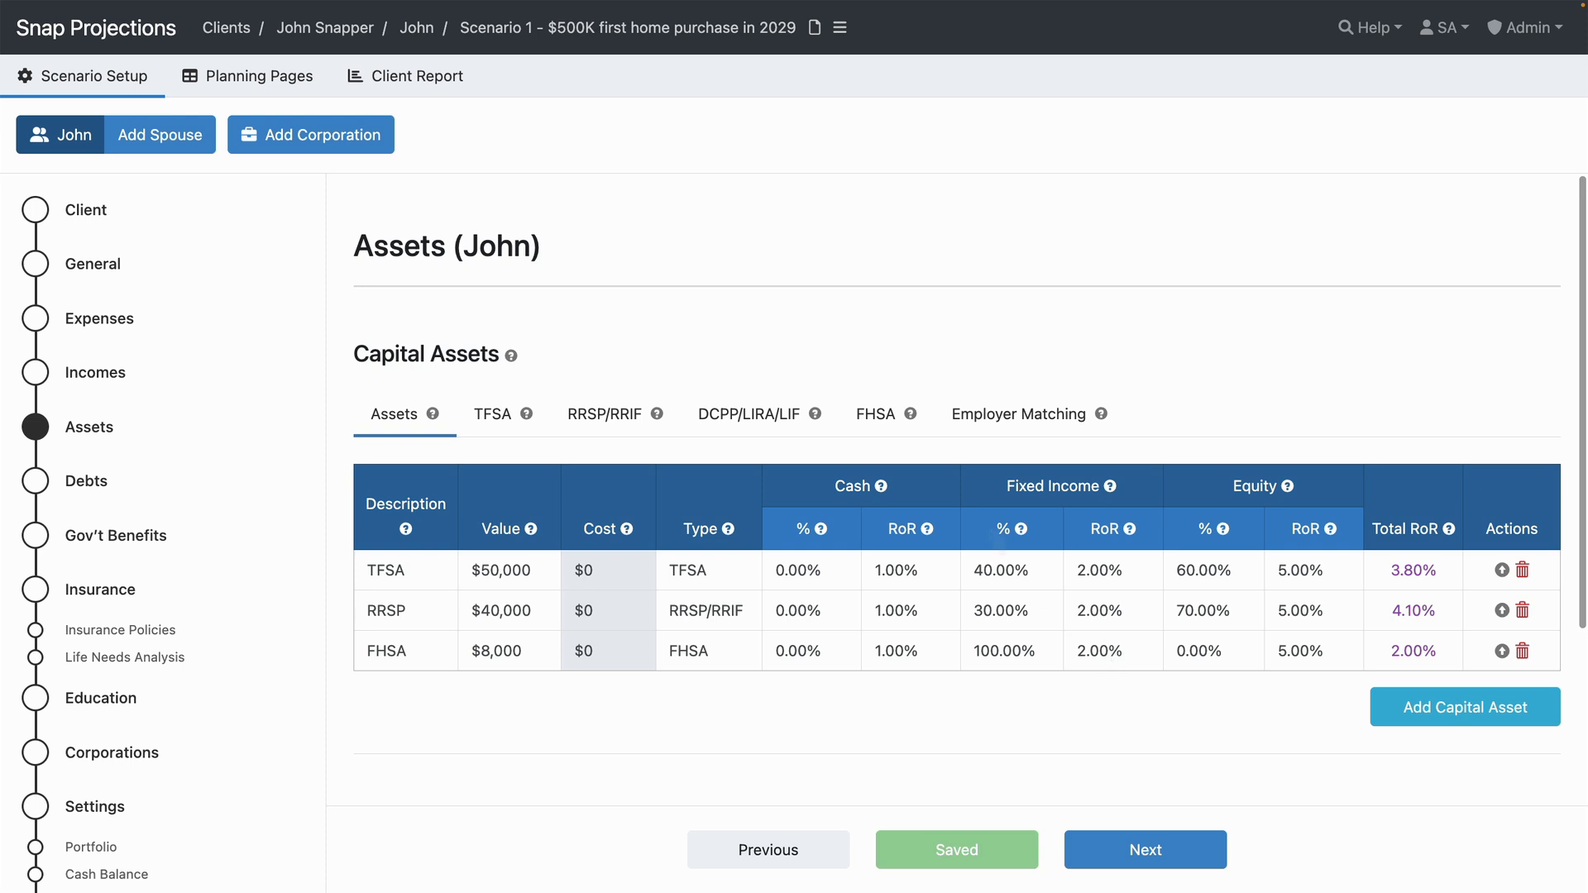
Step: Set the FHSA Lifetime Contributions to $8,000 in the FHSA settings
left_click(879, 413)
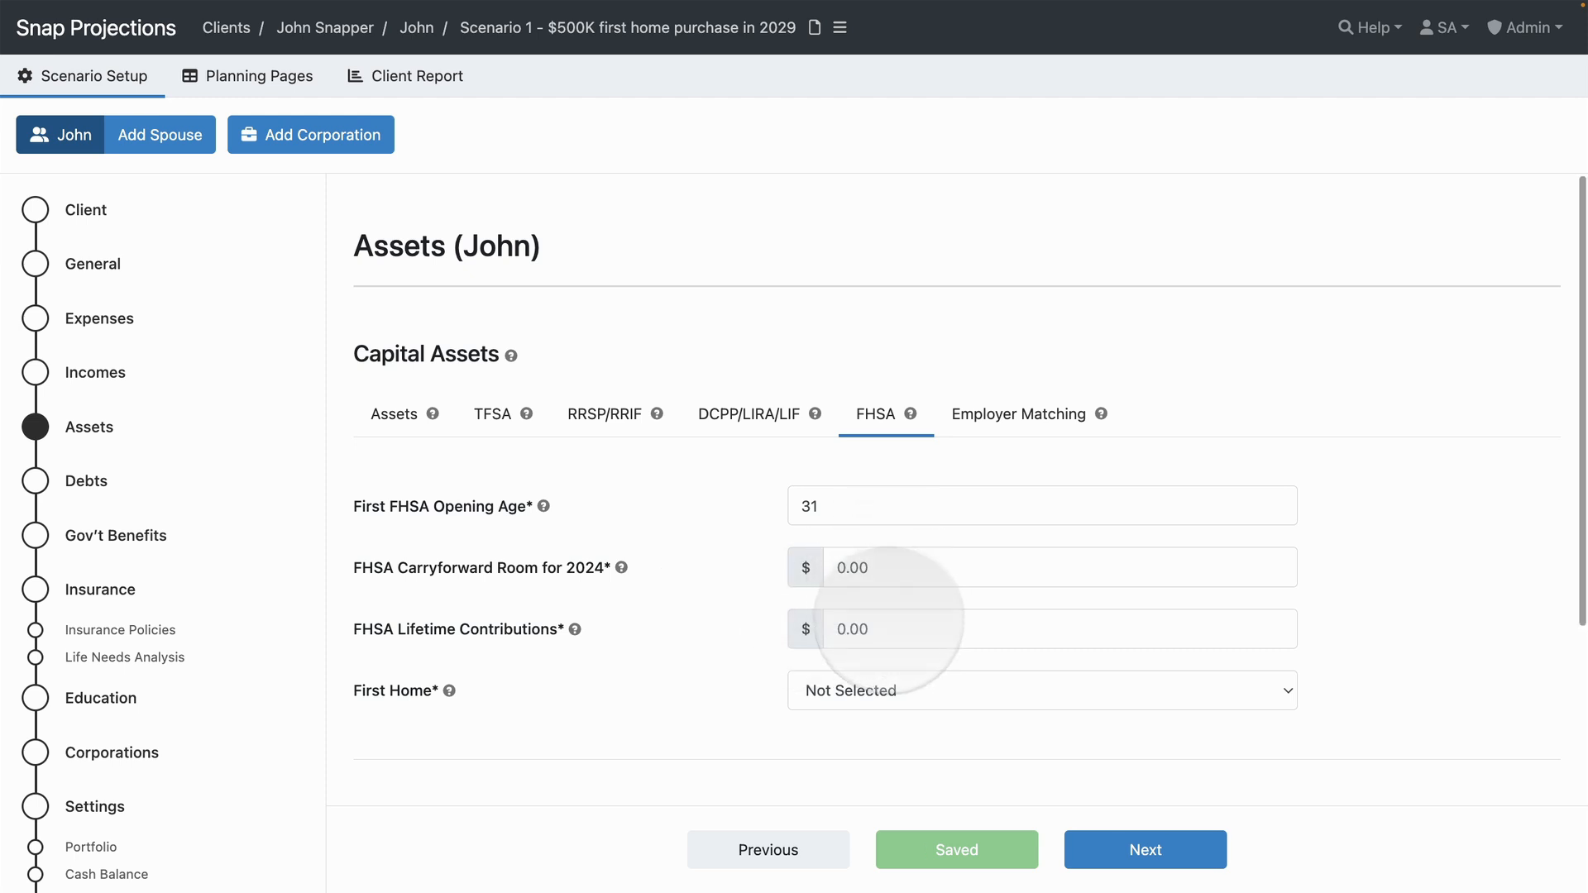
left_click(885, 624)
type("8000")
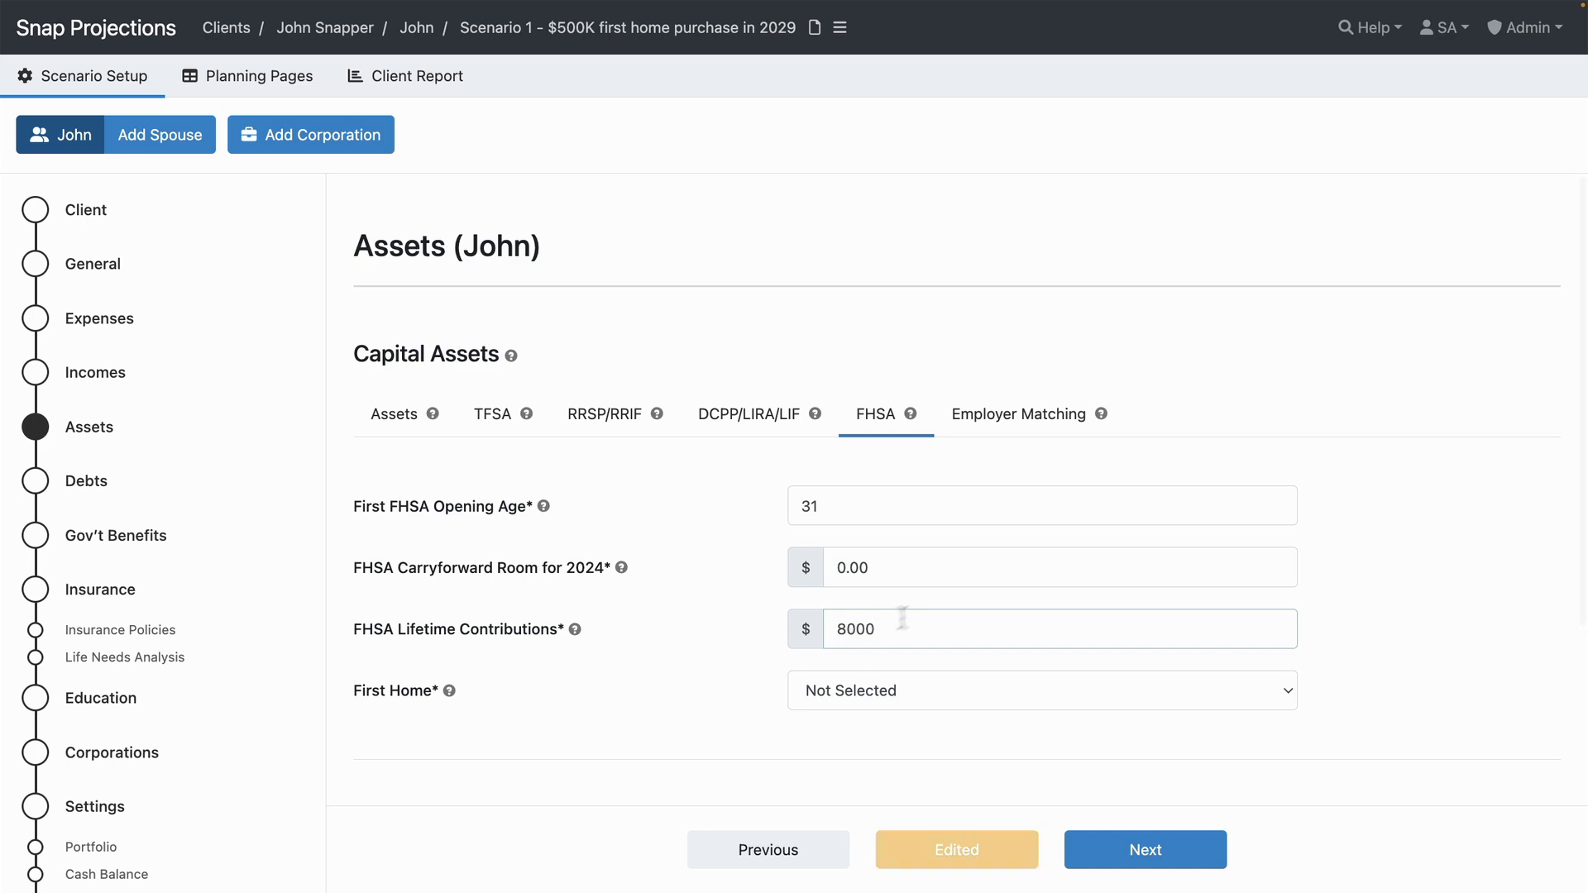
left_click(774, 660)
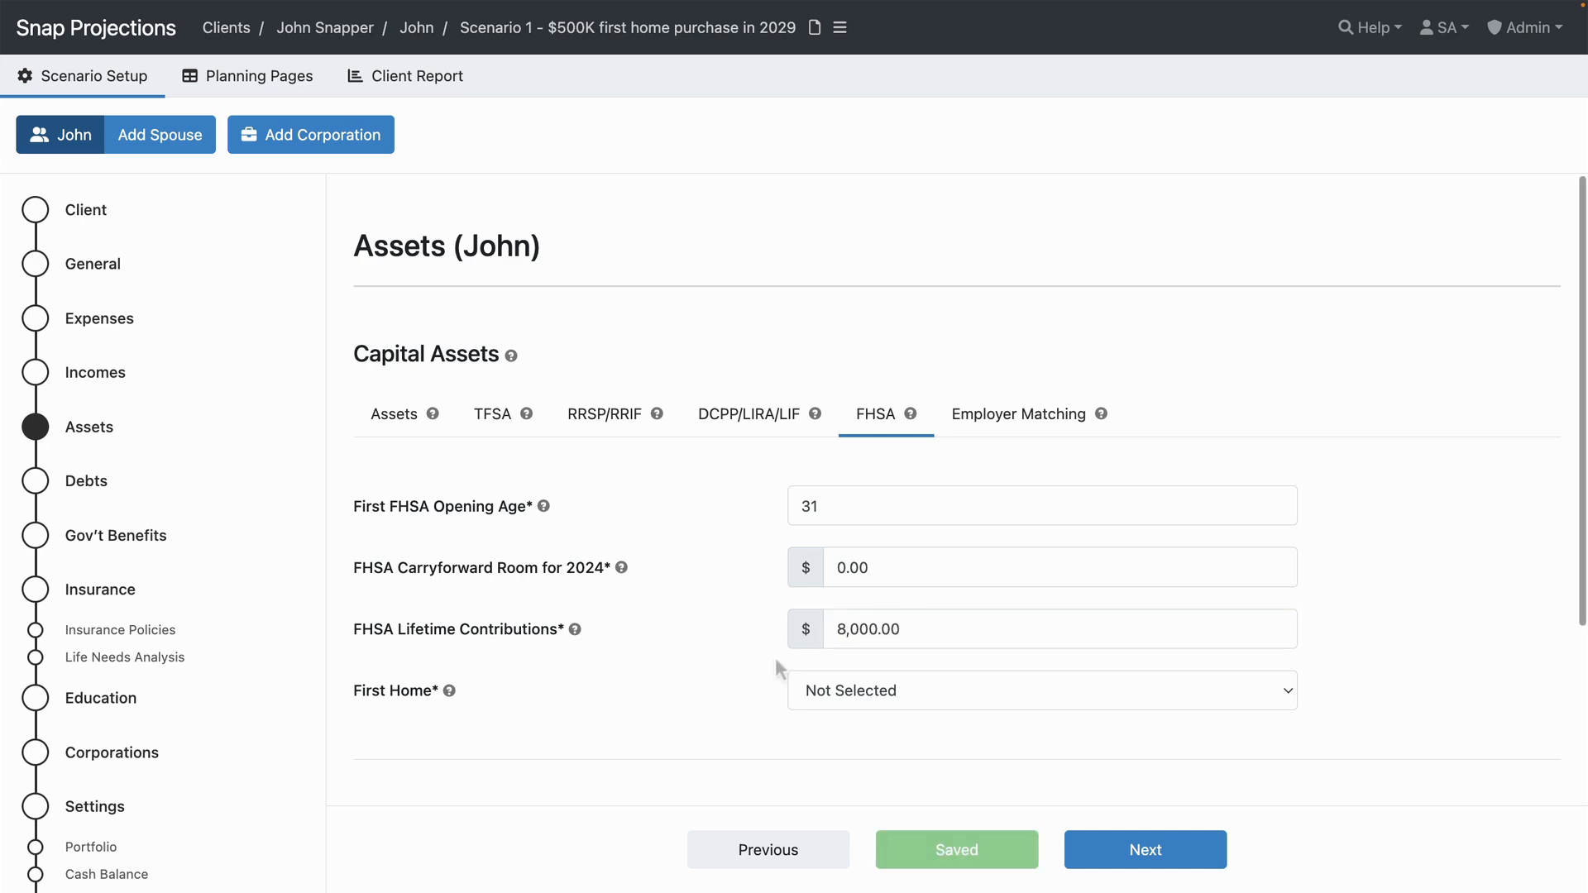
Step: Link the FHSA to the real asset First Home as the qualifying first home
scroll(776, 657, "down", 3)
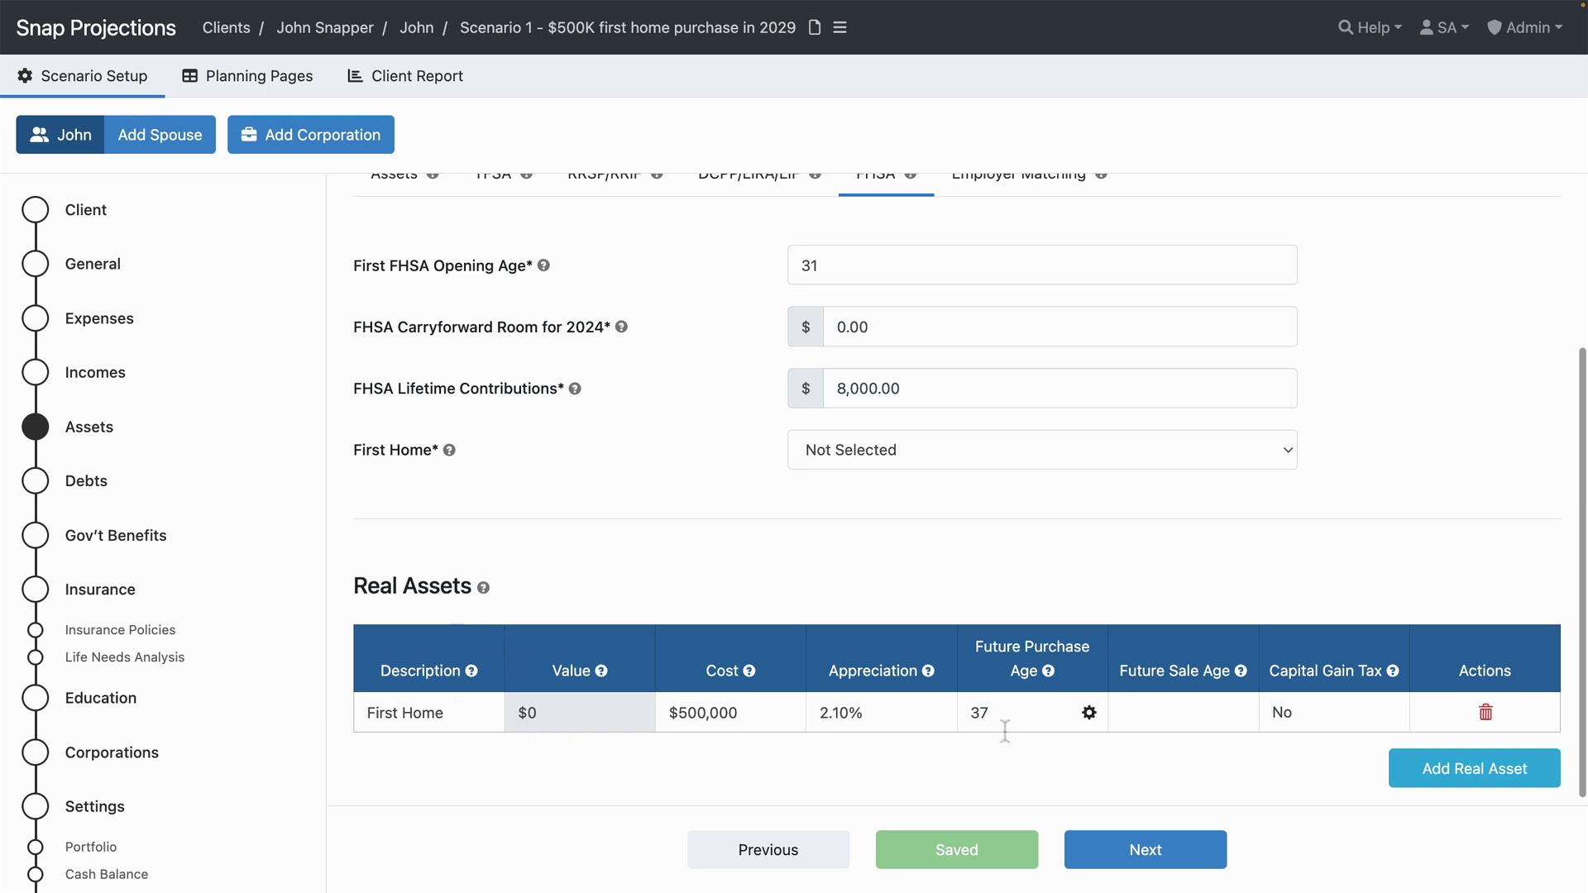
scroll(984, 628, "up", 1)
left_click(947, 470)
left_click(854, 481)
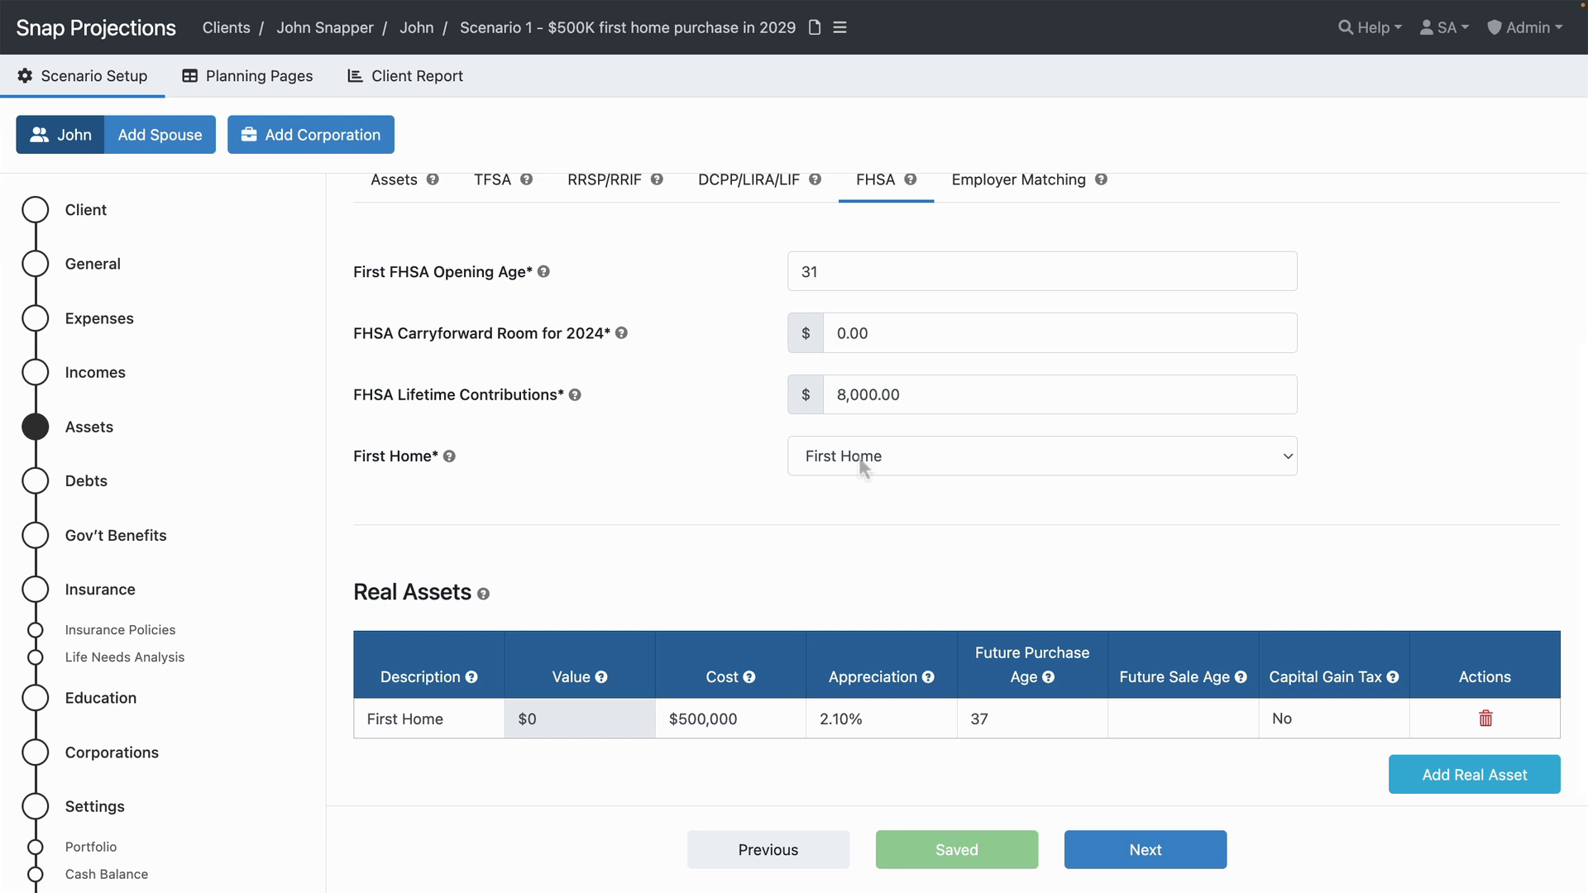
scroll(772, 472, "up", 3)
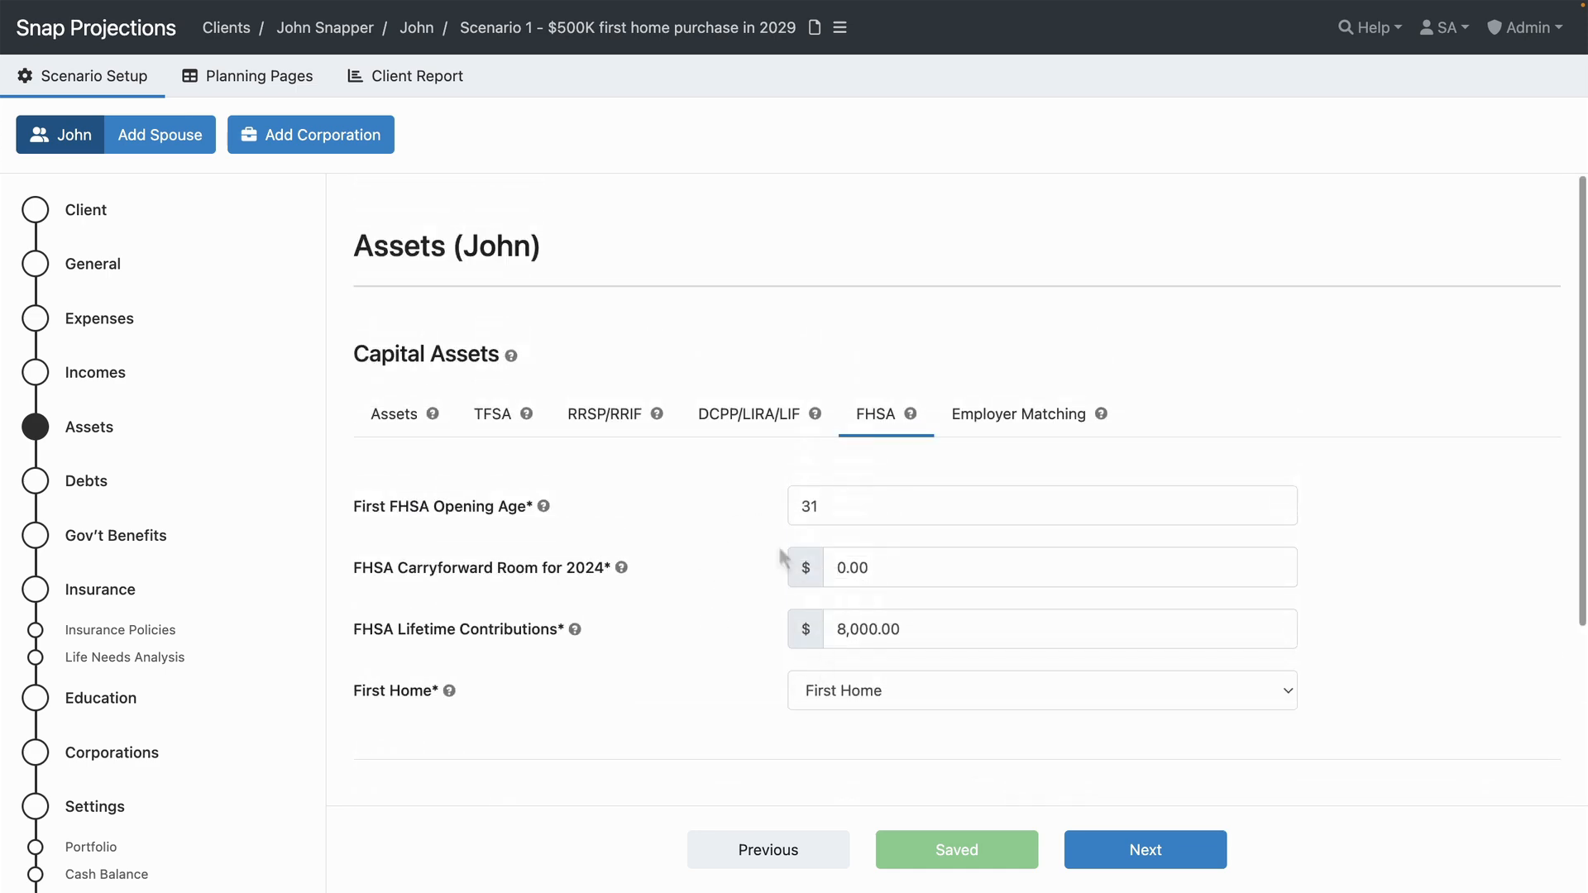
Step: In the planning table, enter an $8,000 FHSA contribution for 2024 and copy it down to age 35
left_click(263, 76)
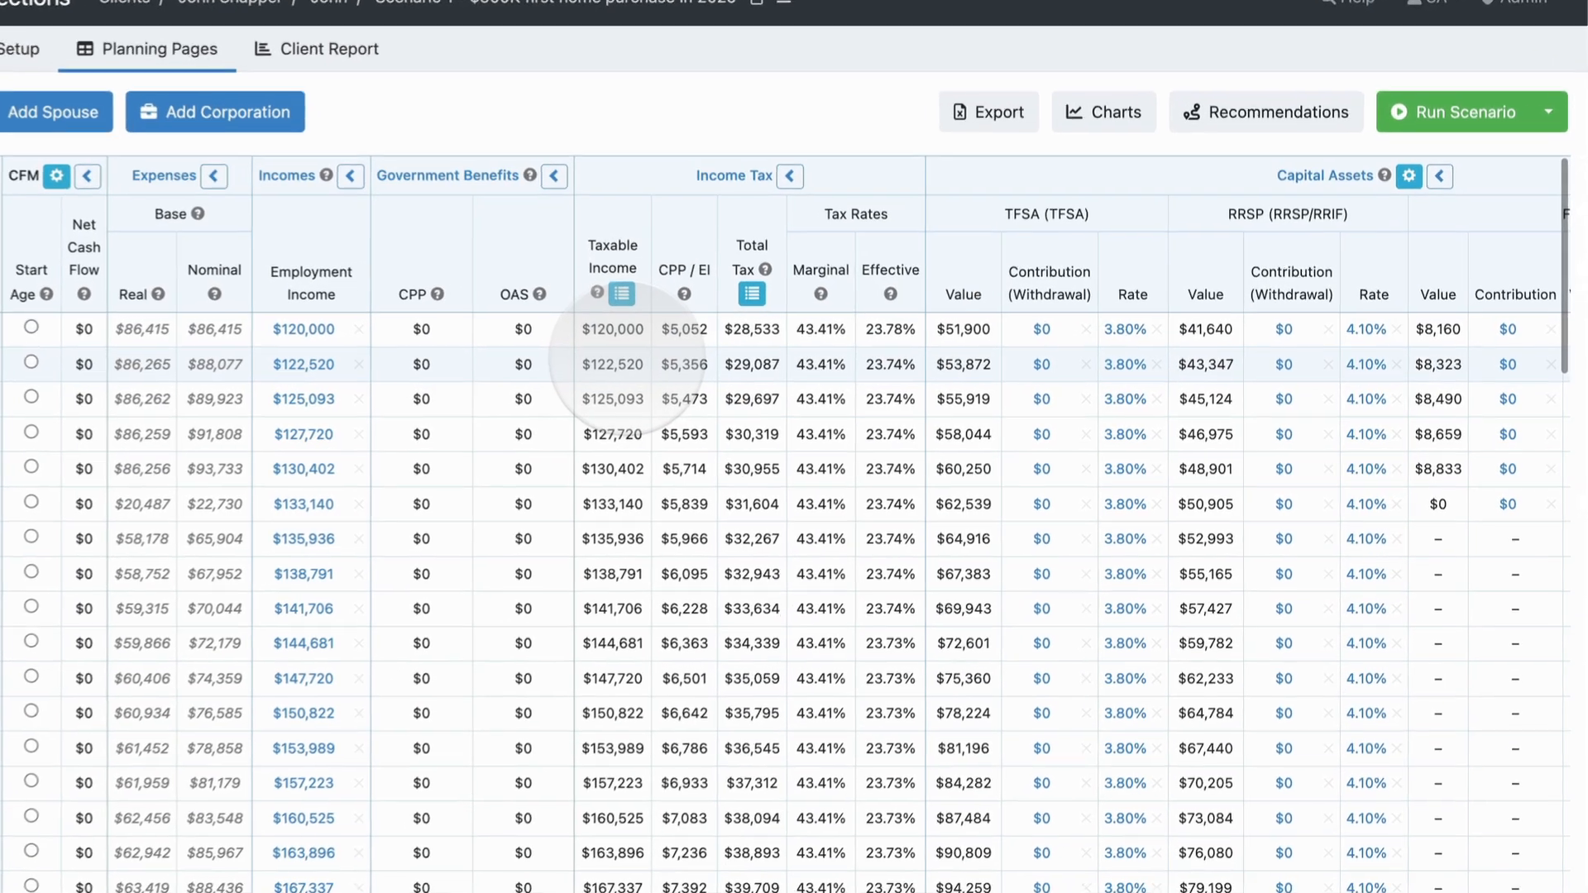
scroll(627, 357, "right", 10)
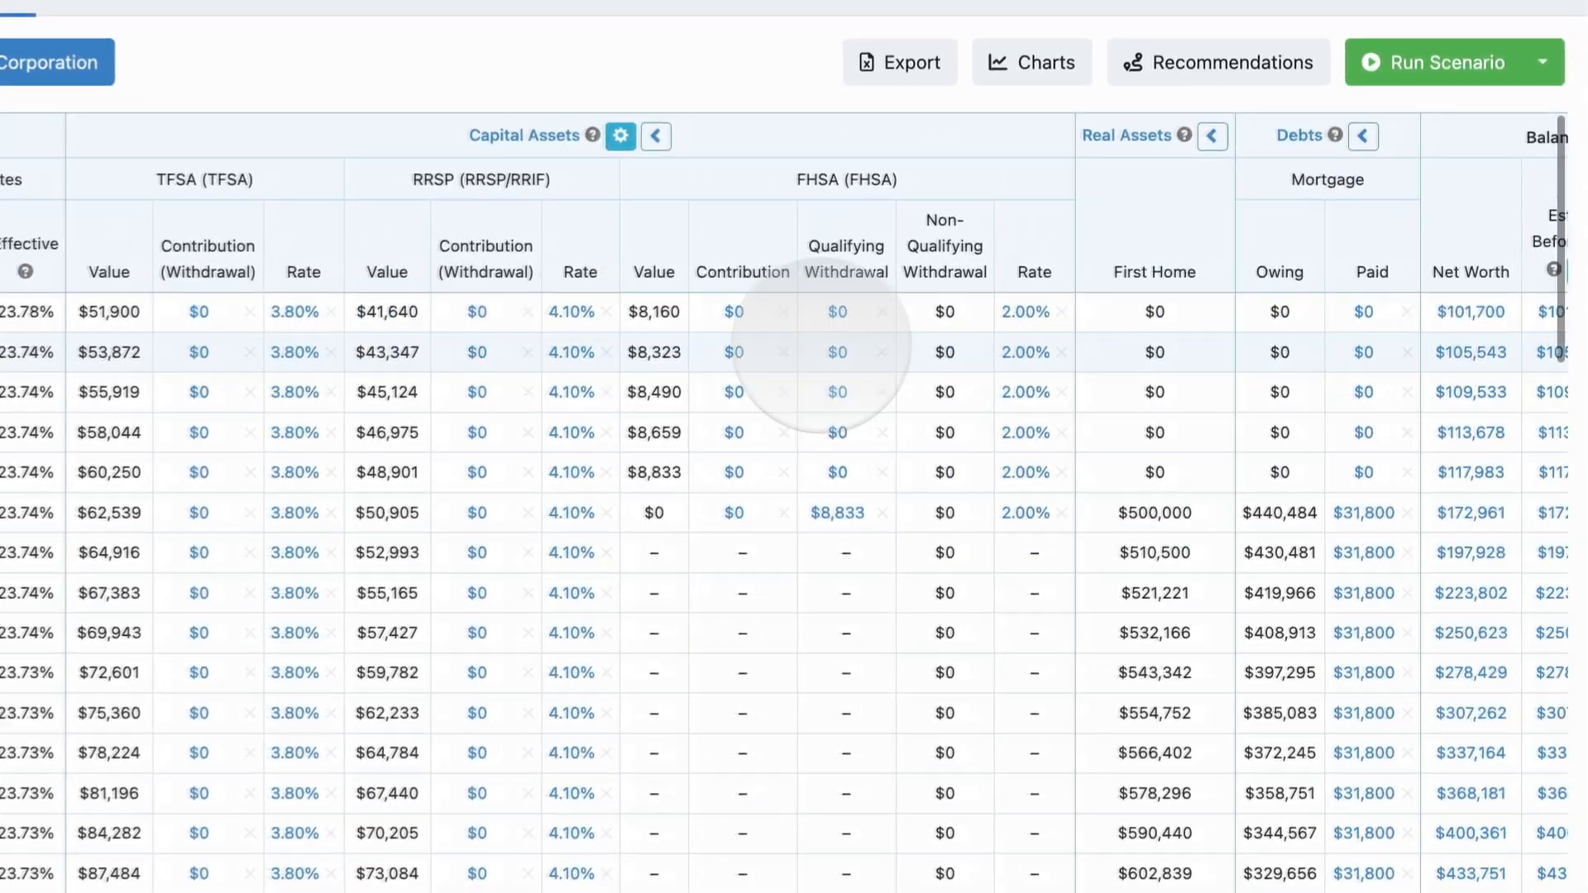
scroll(821, 343, "right", 1)
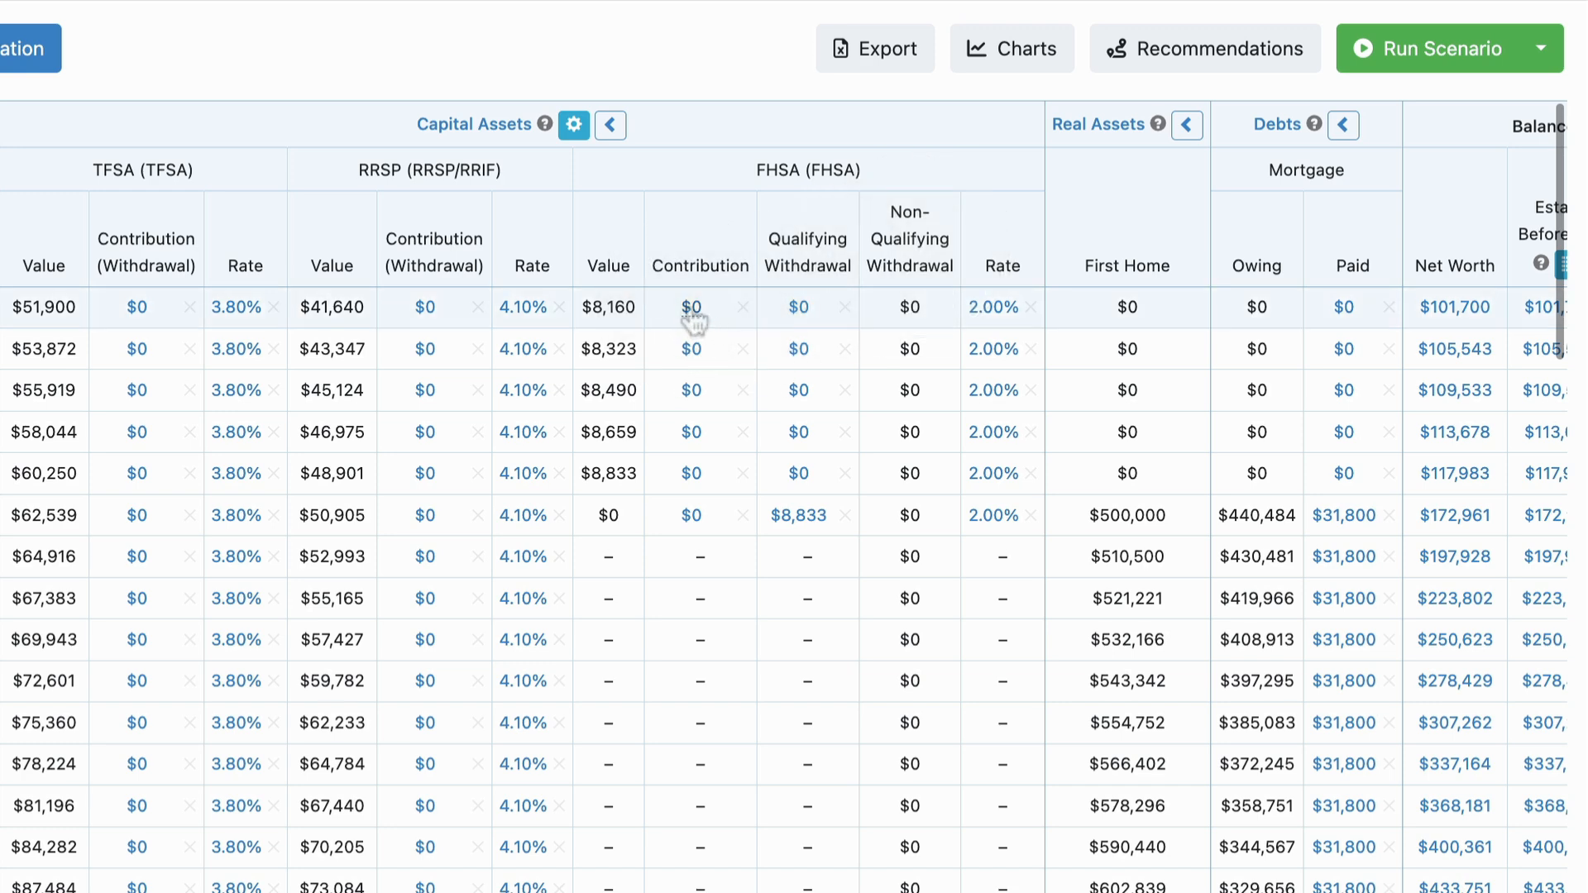
mouse_move(690, 317)
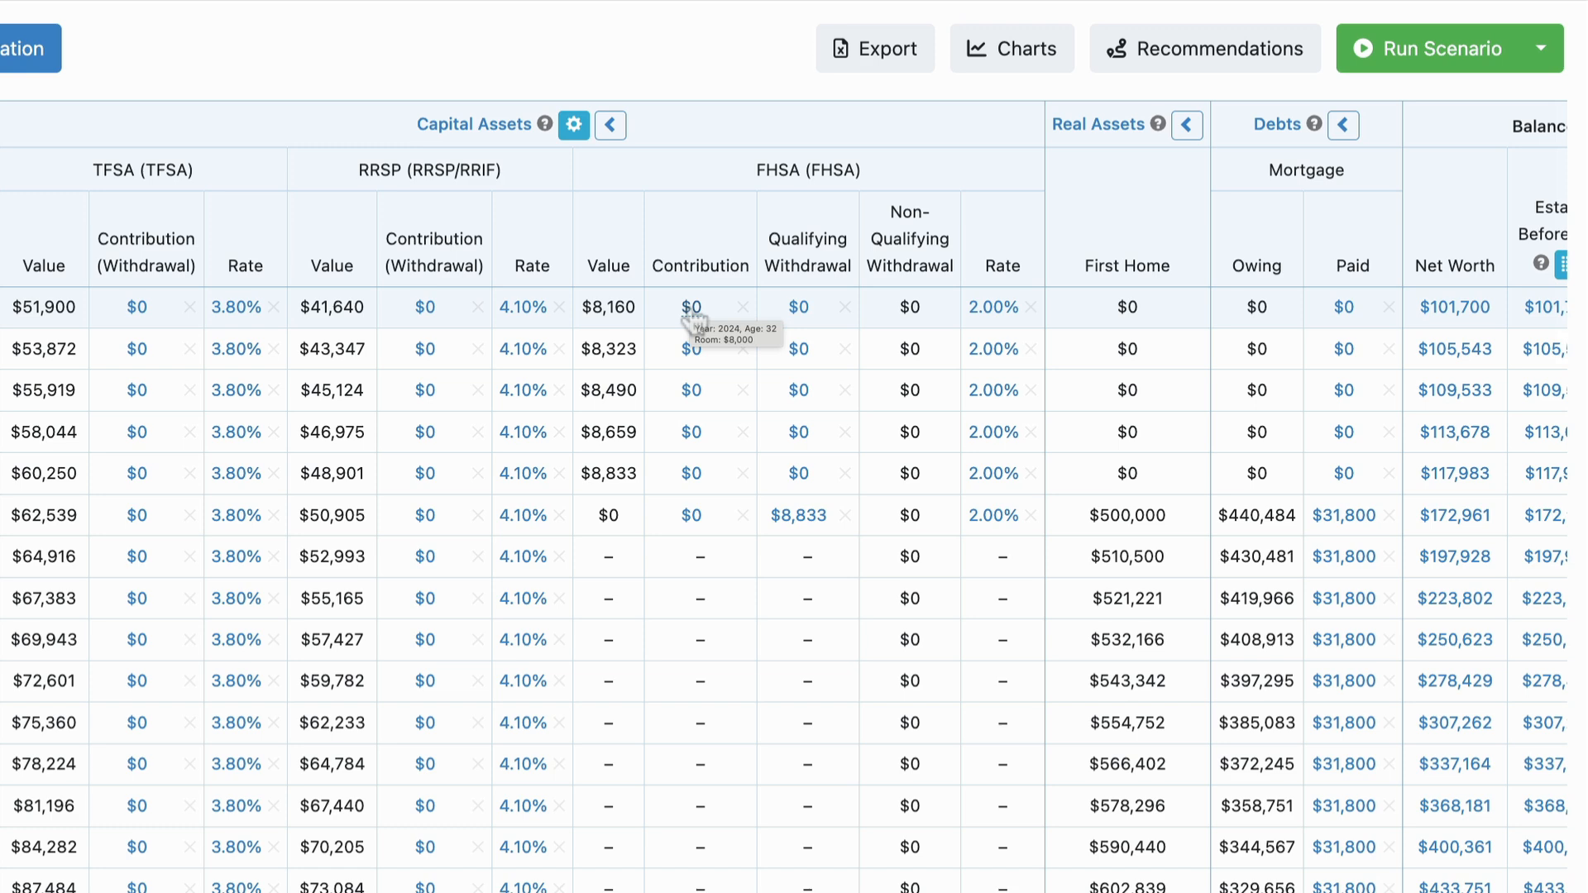
mouse_move(692, 364)
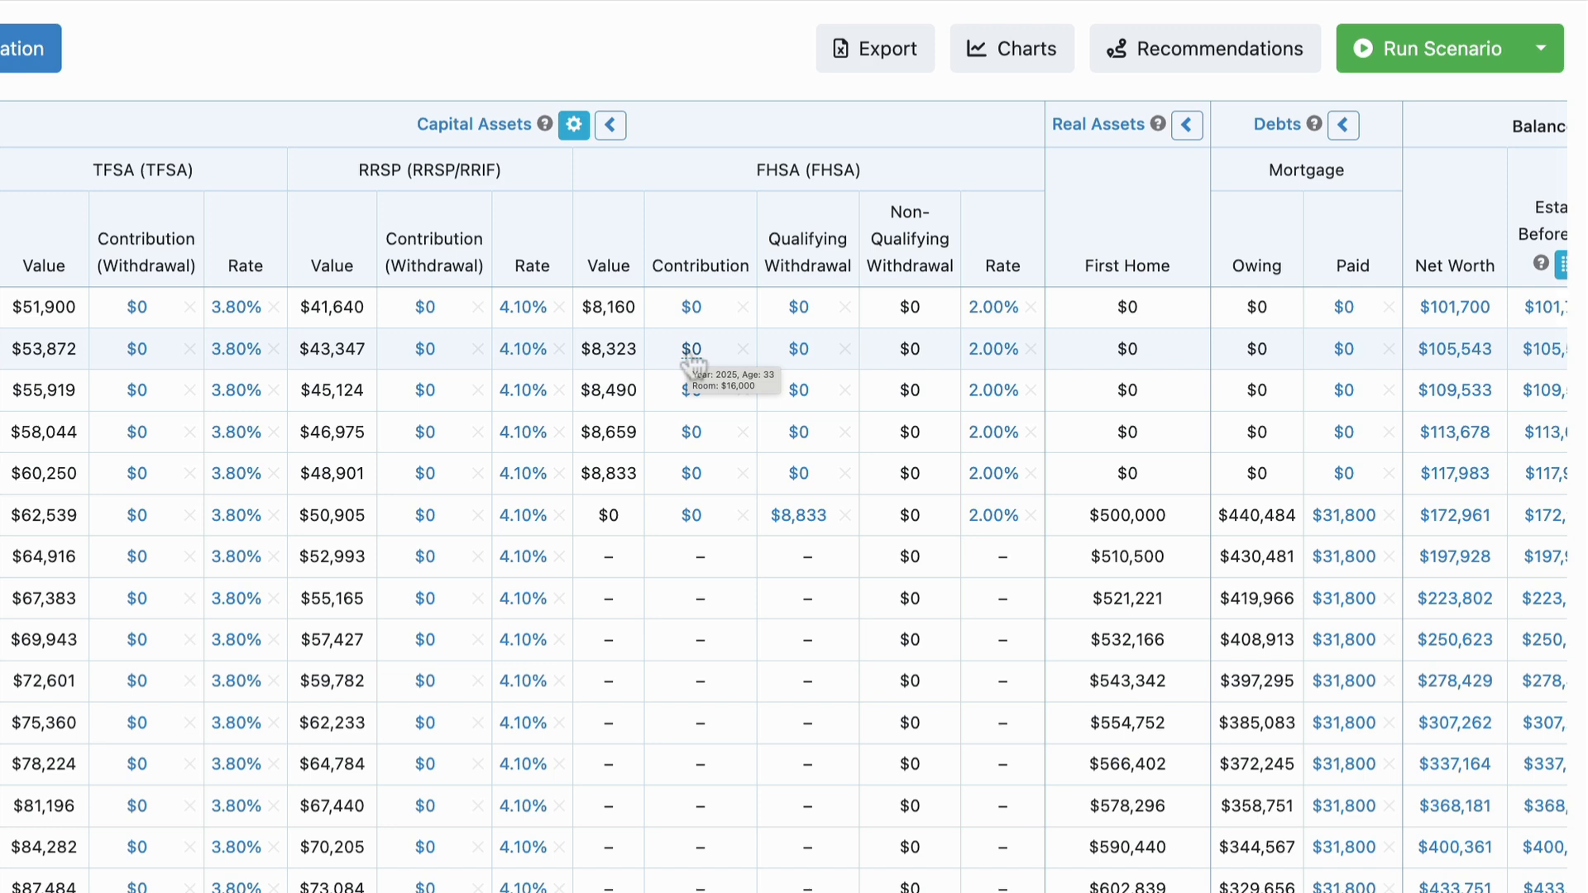
left_click(695, 314)
type("8000")
left_click(744, 393)
left_click(955, 397)
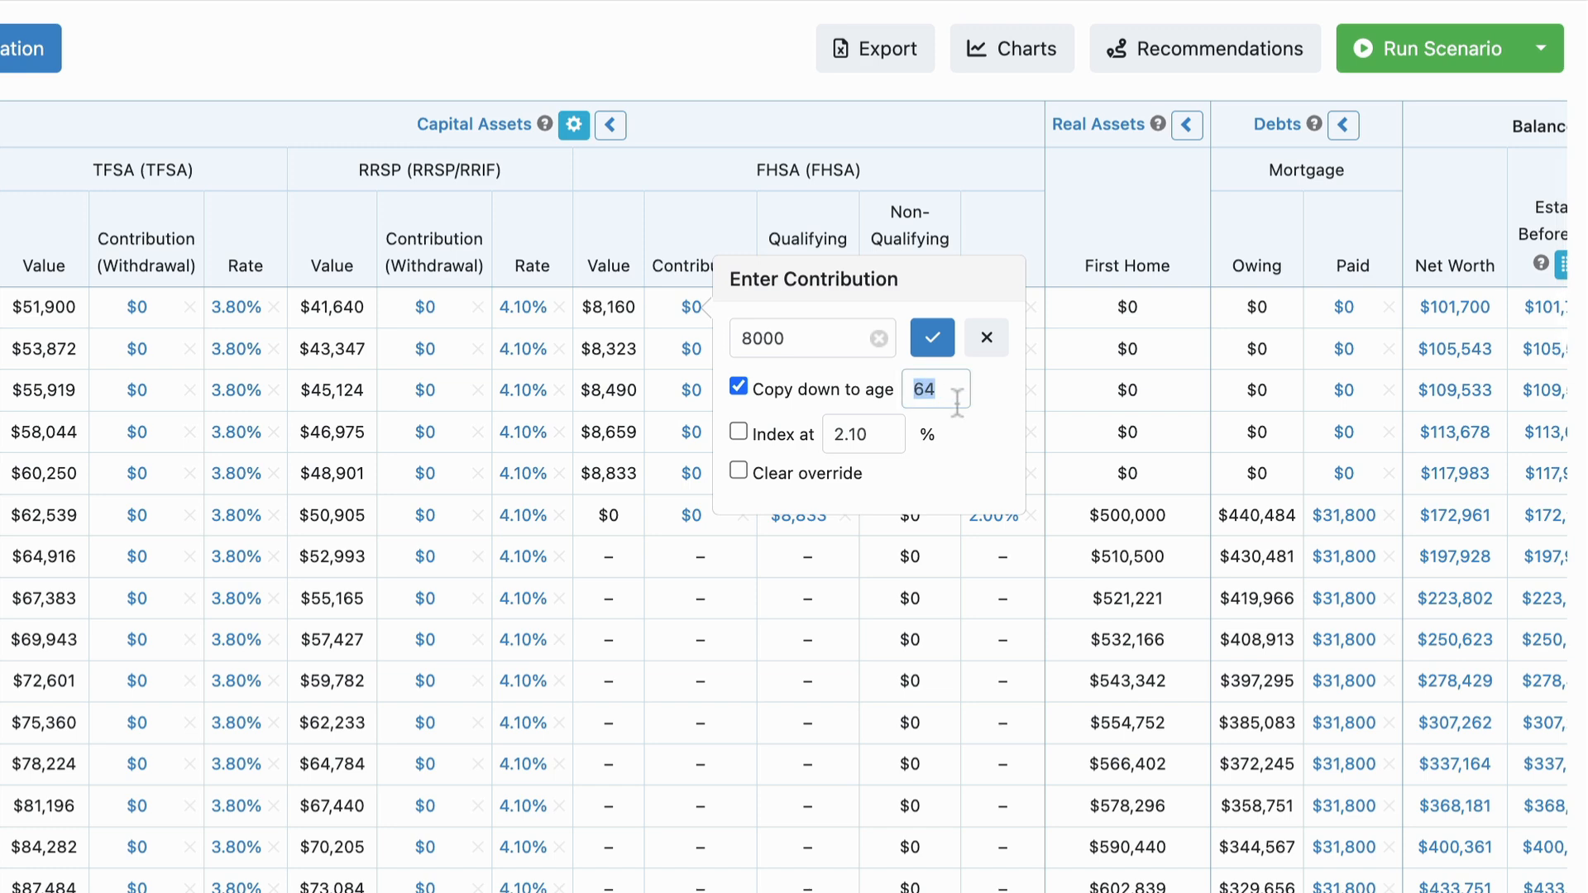
type("35")
key("Return")
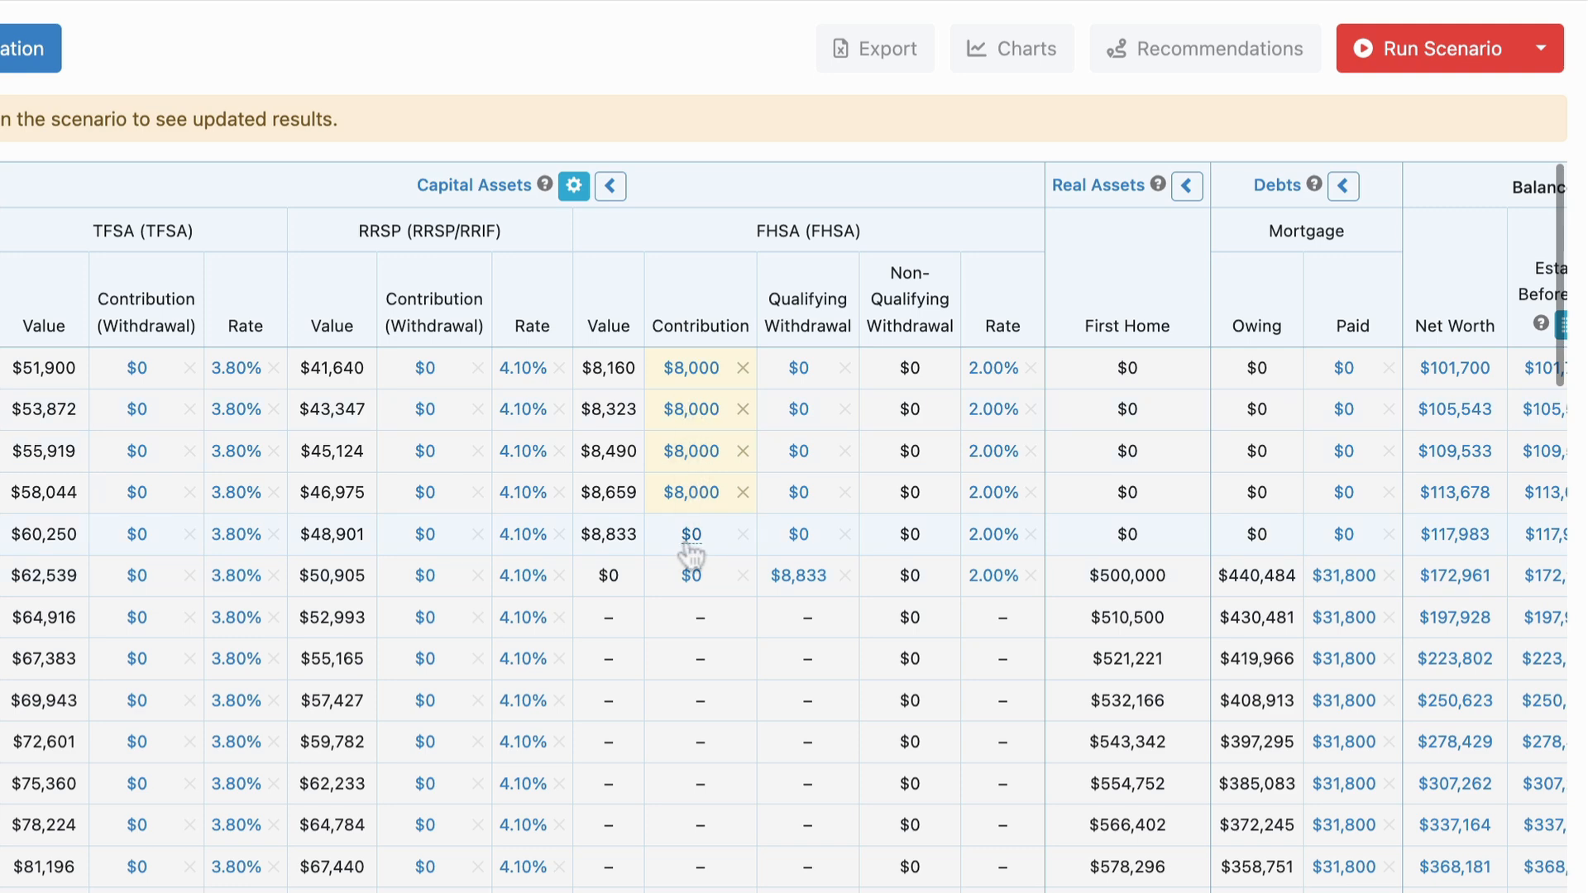
Step: Run the scenario and review the recalculated FHSA values, contributions, and qualifying and non-qualifying withdrawals
left_click(1408, 60)
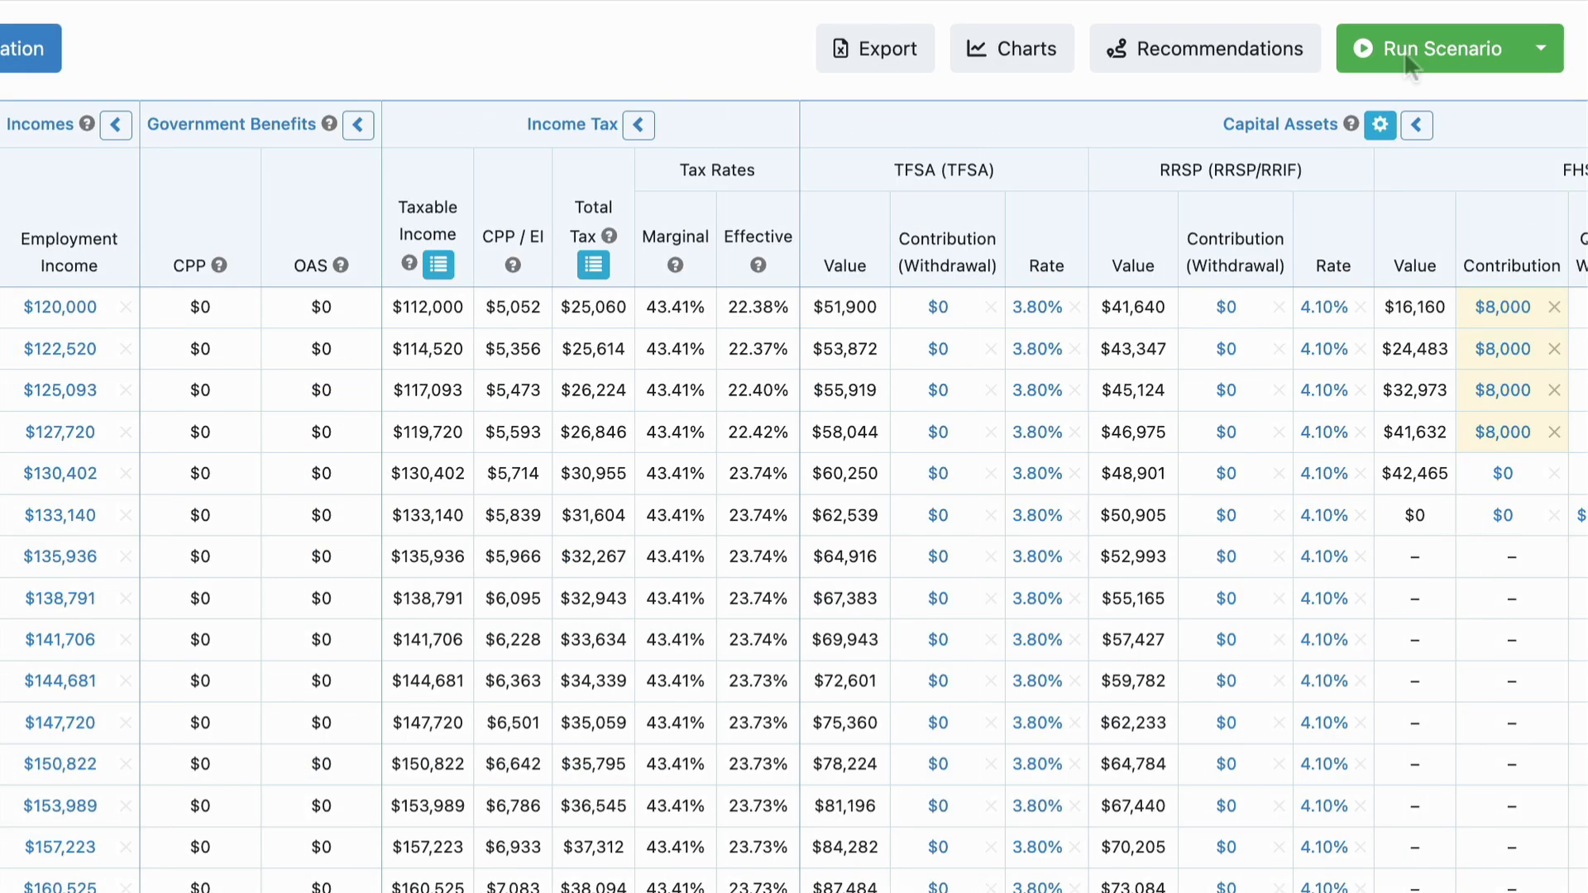
scroll(1268, 310, "right", 2)
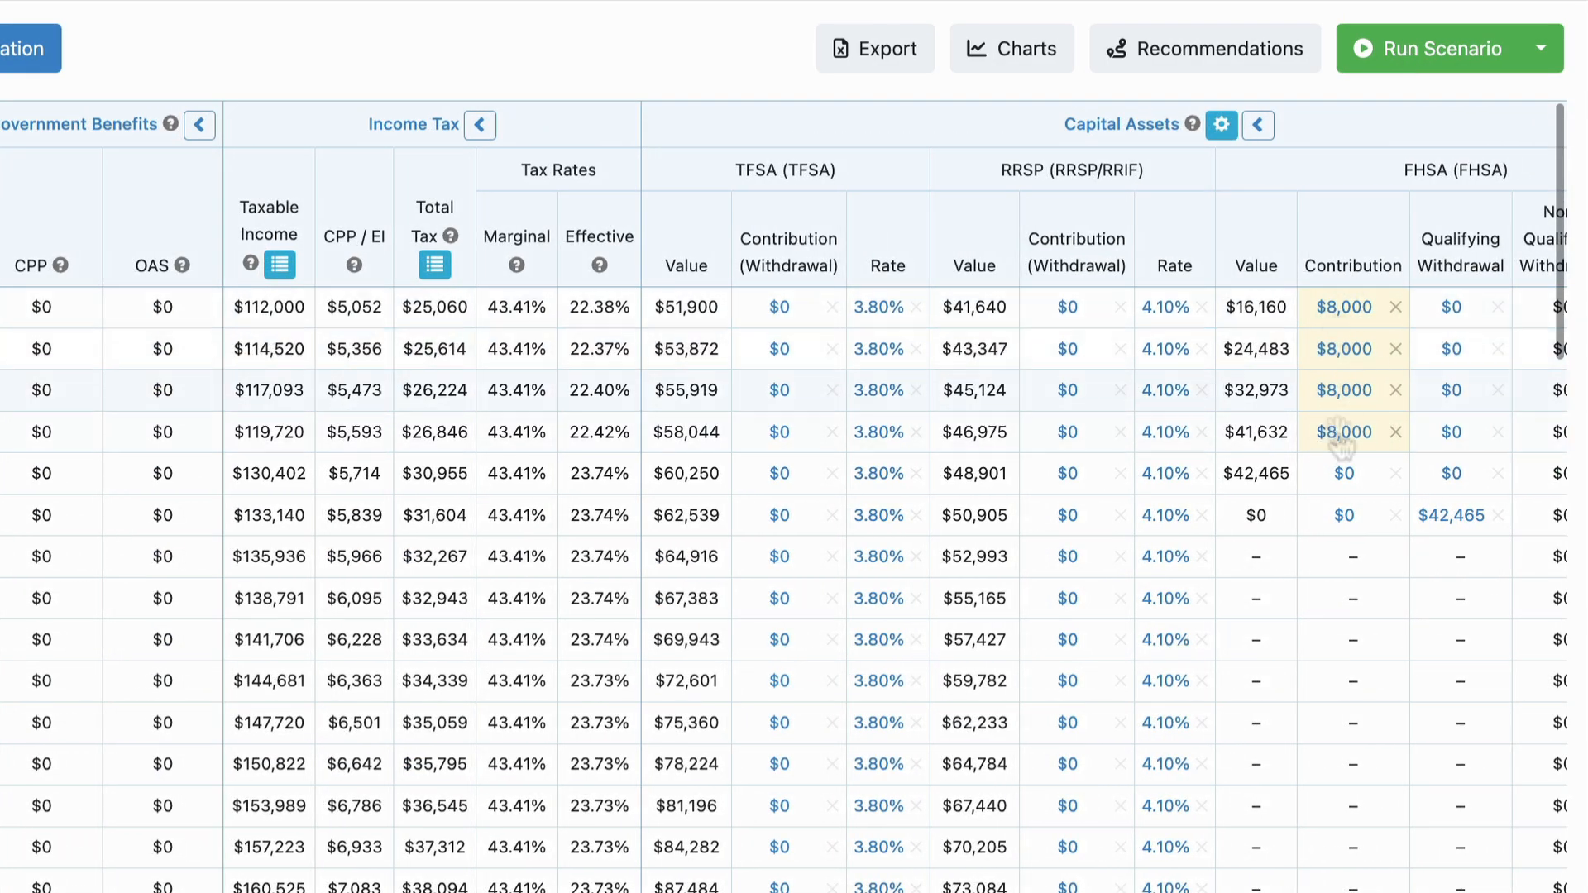
scroll(1343, 442, "right", 6)
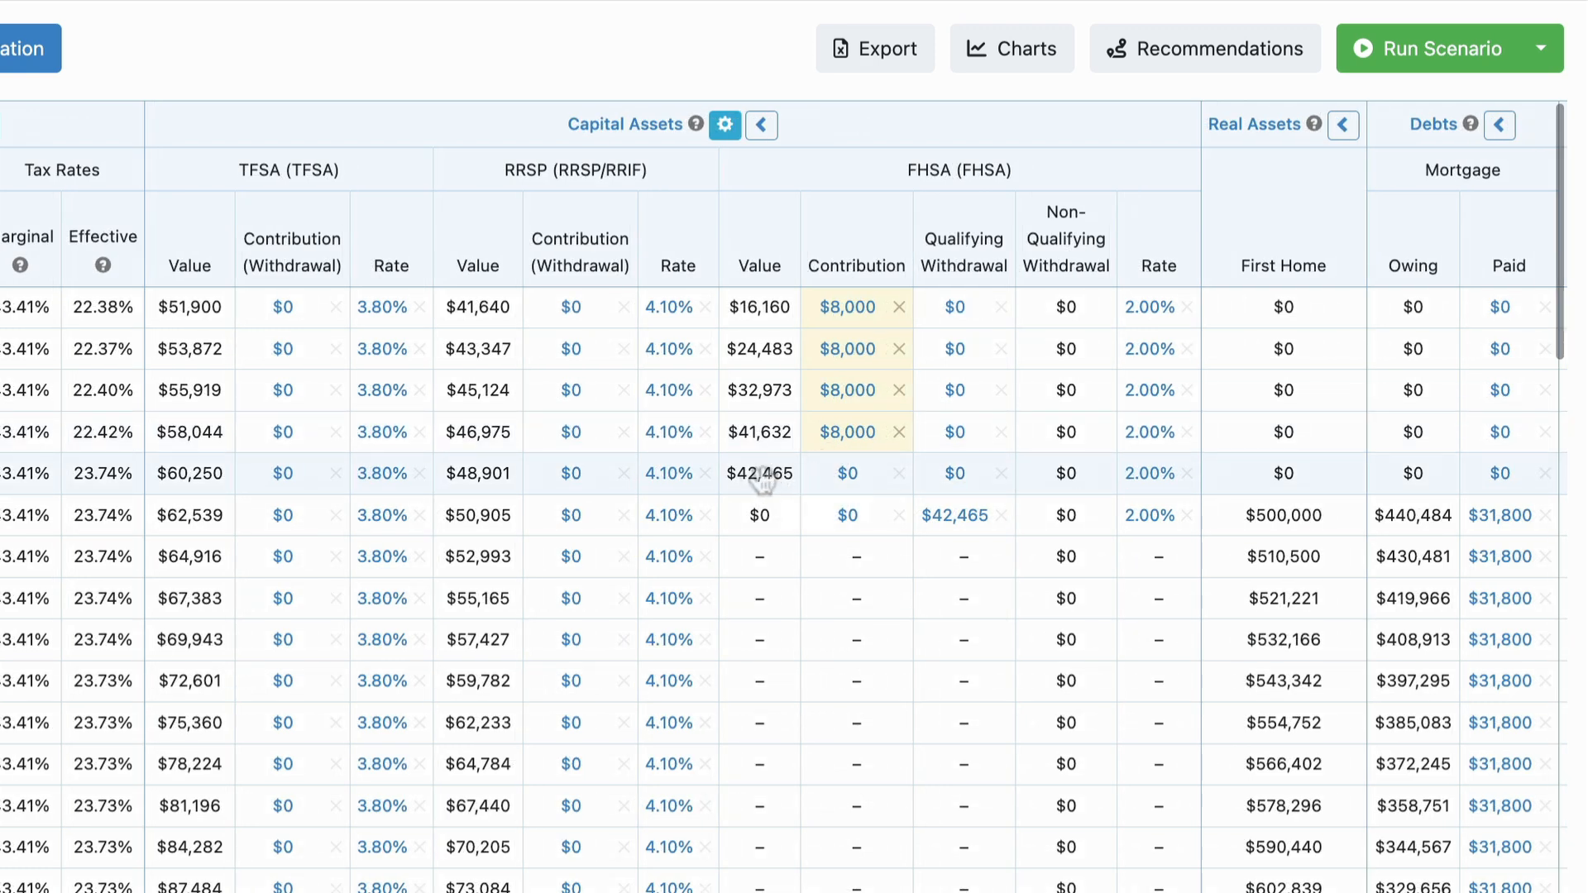
scroll(959, 528, "right", 1)
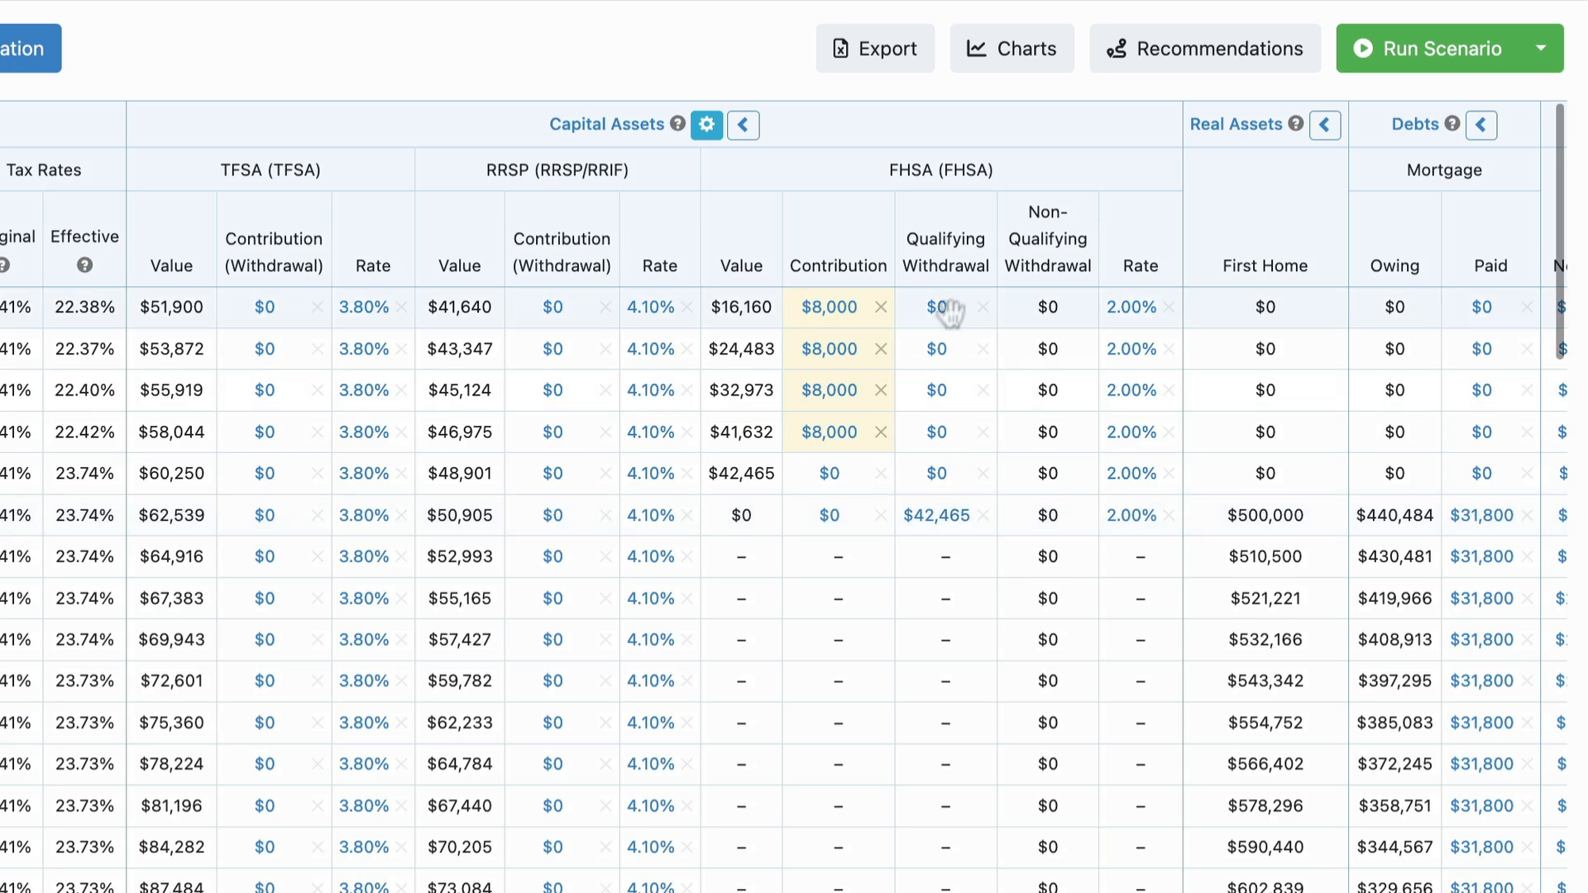
scroll(940, 533, "right", 1)
scroll(939, 533, "right", 5)
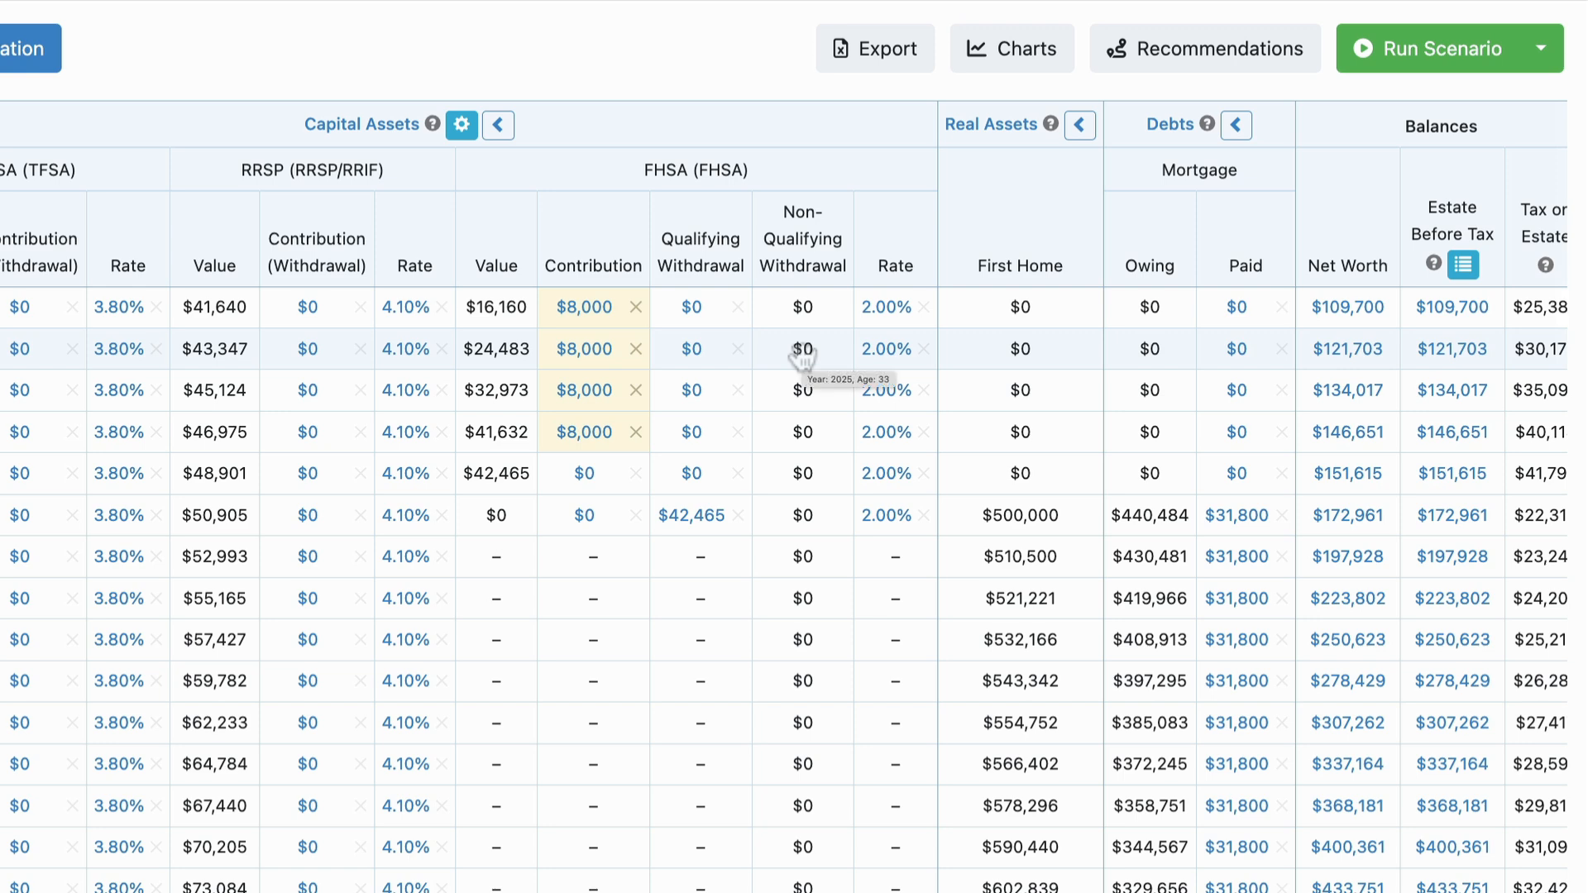
scroll(744, 347, "left", 1)
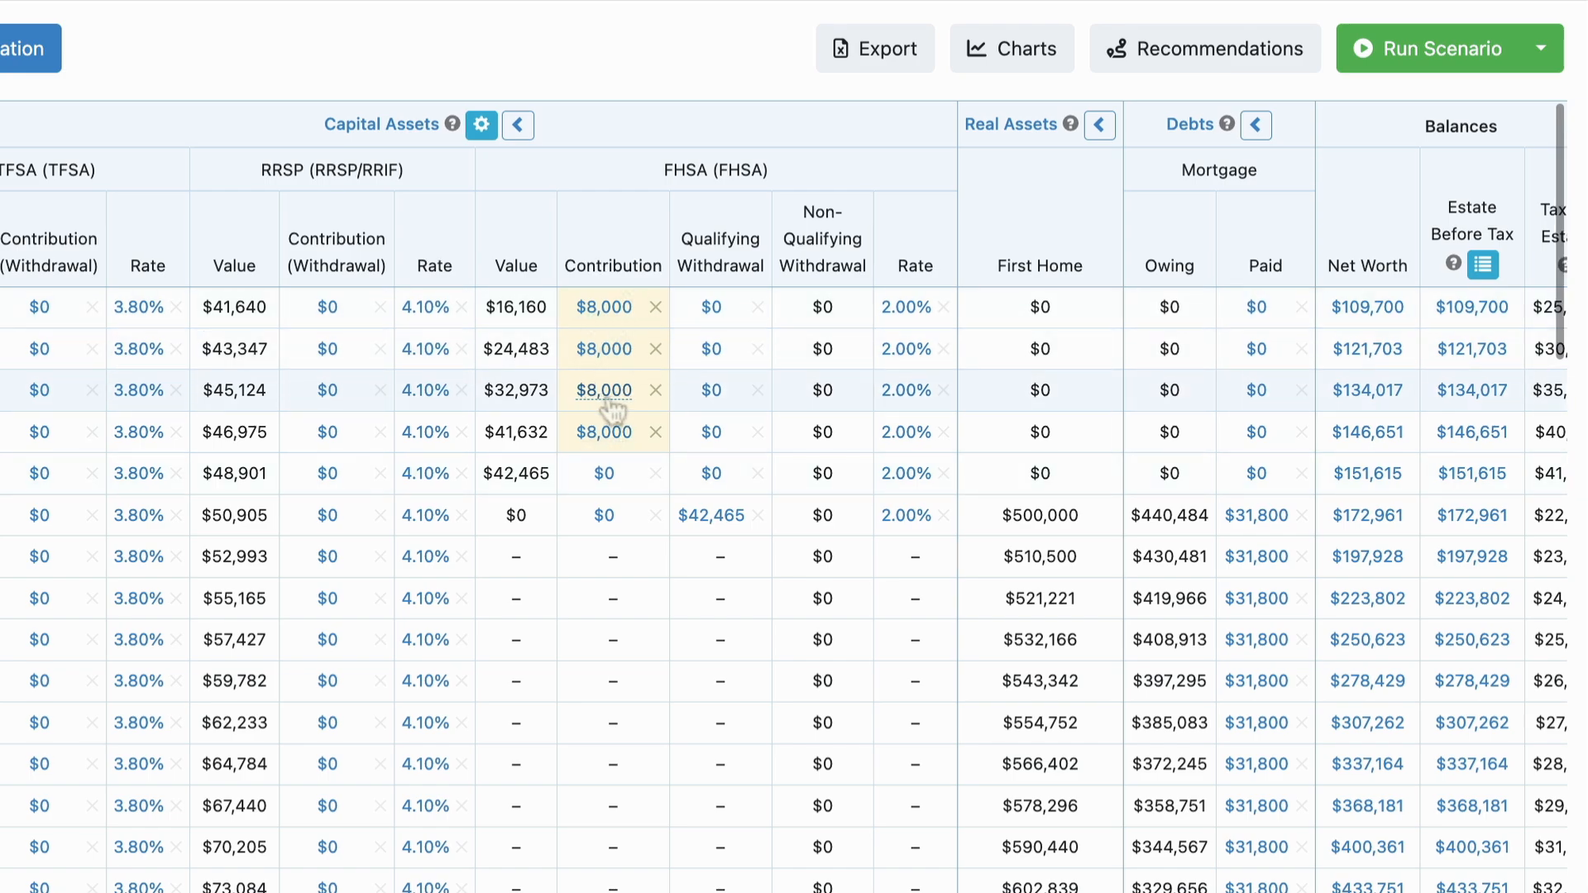
Step: Examine the taxable income details for 2024, comparing employment income, registered withdrawals and total, and close them
scroll(612, 397, "left", 2)
scroll(616, 406, "left", 10)
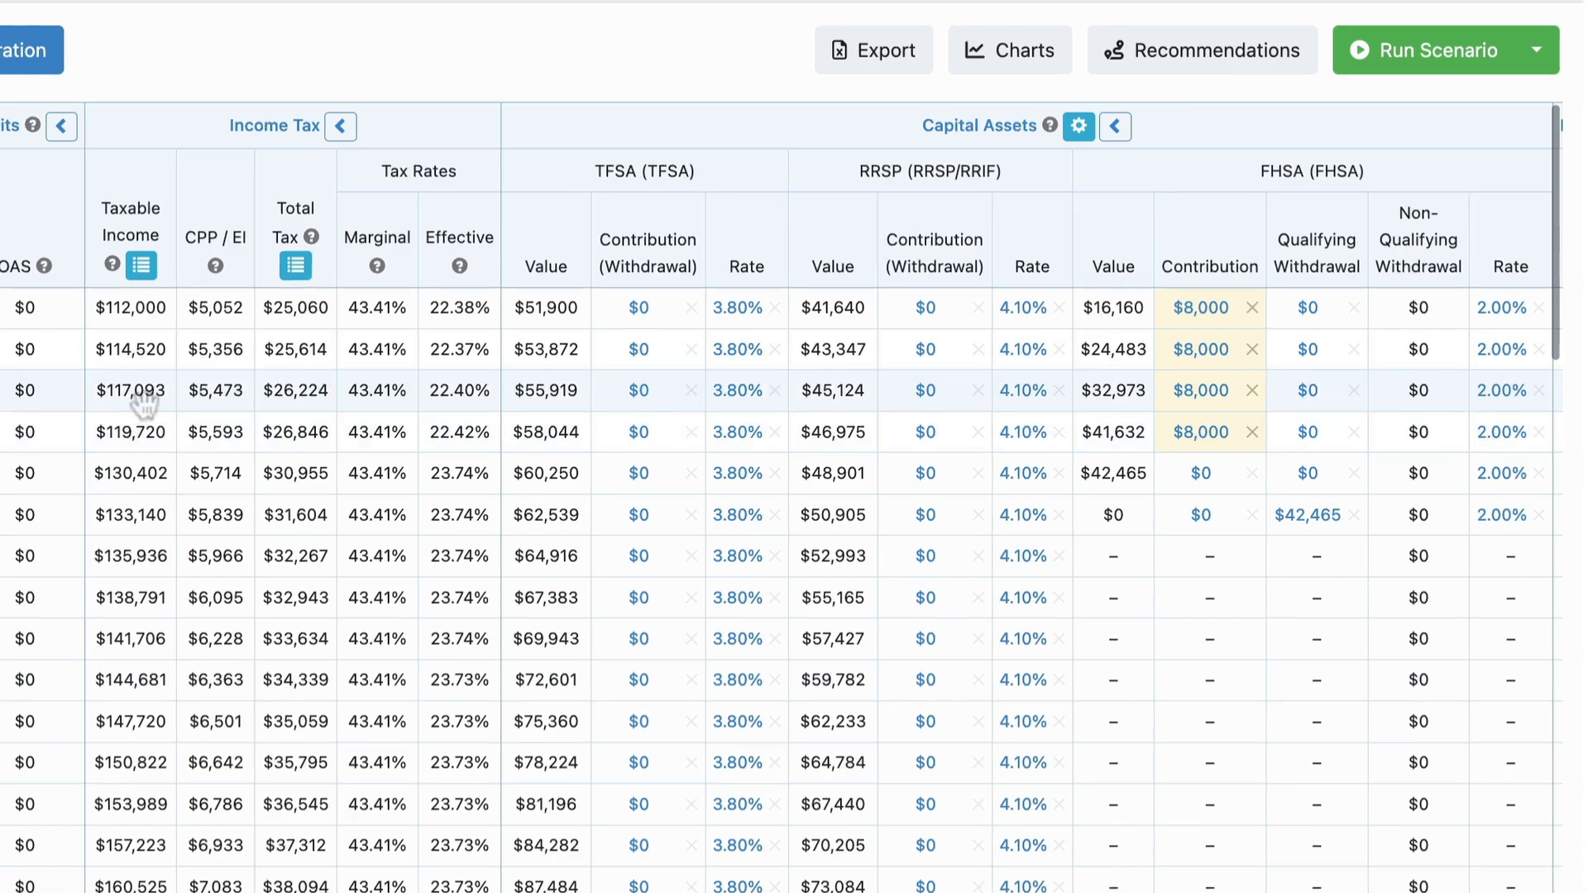
left_click(141, 265)
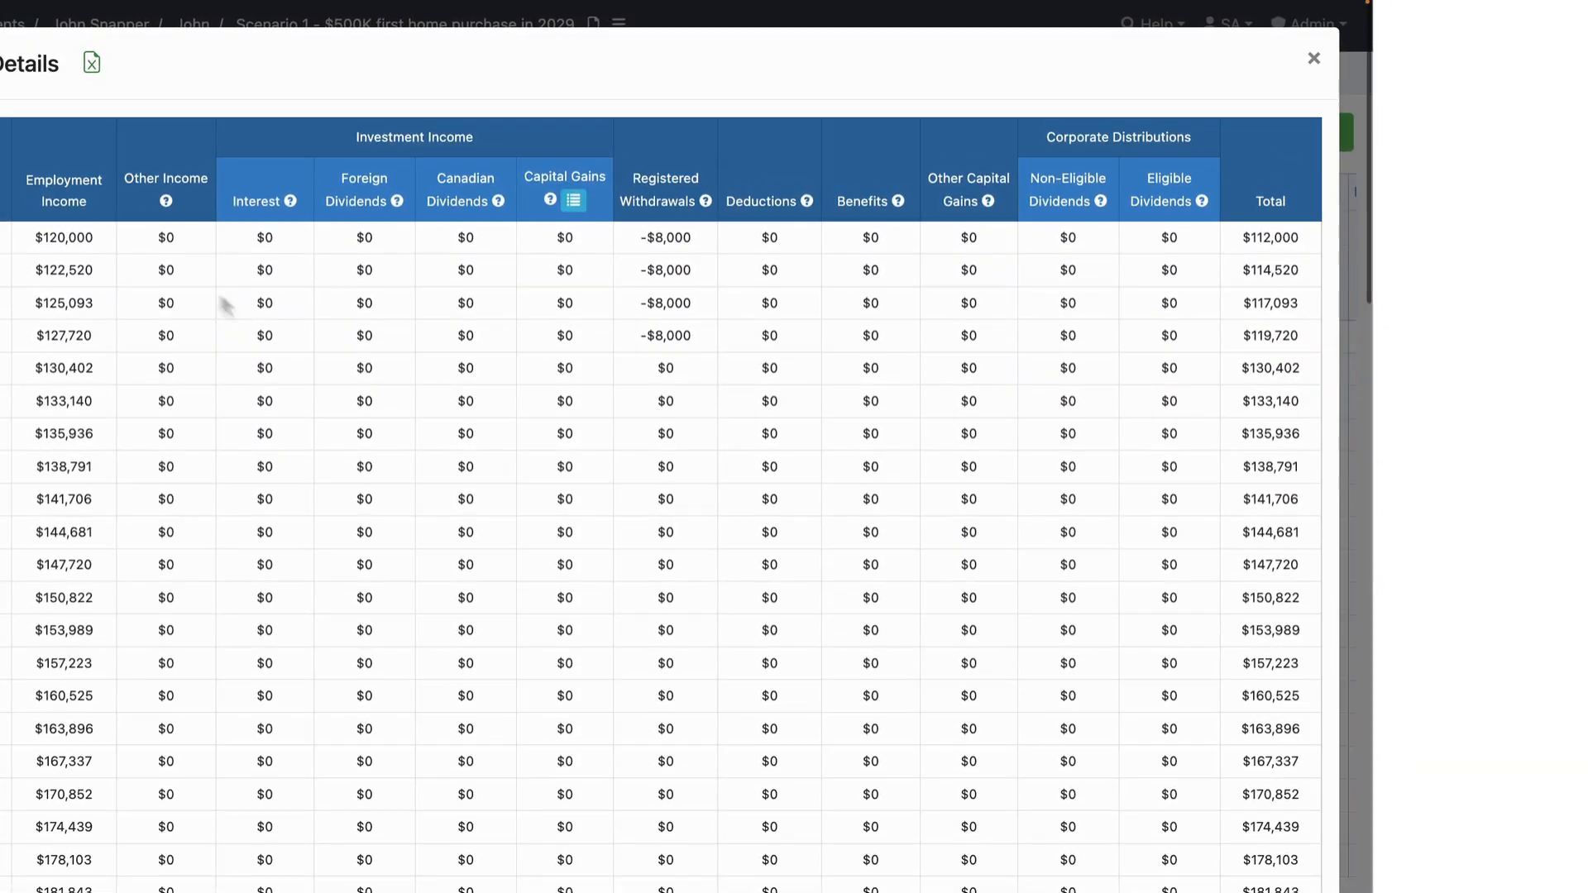
left_click_drag(43, 237, 89, 237)
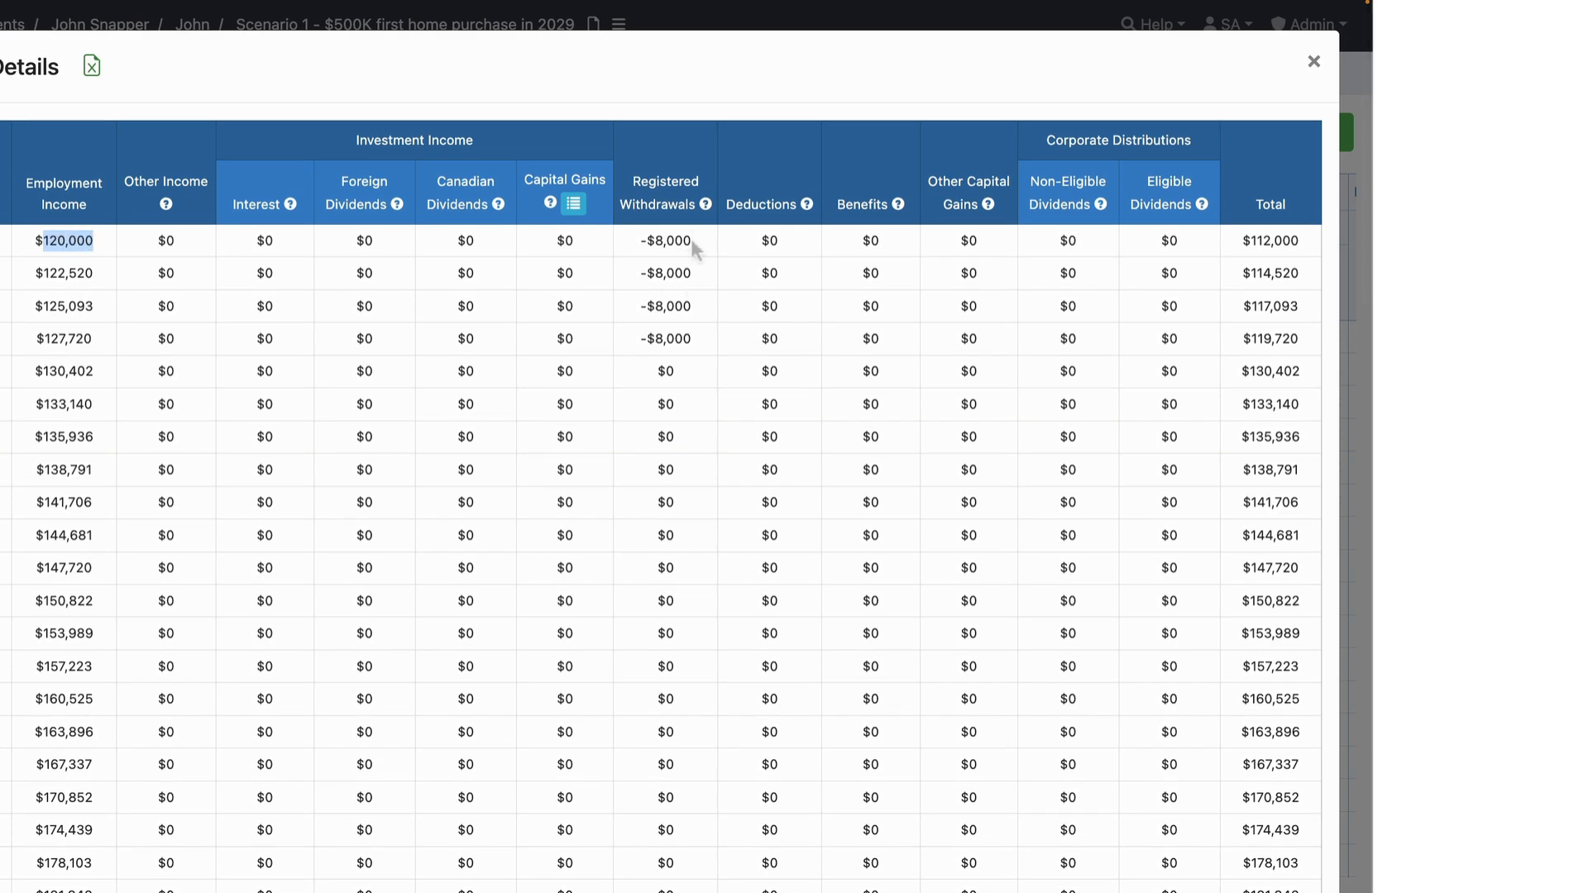
left_click_drag(696, 242, 633, 248)
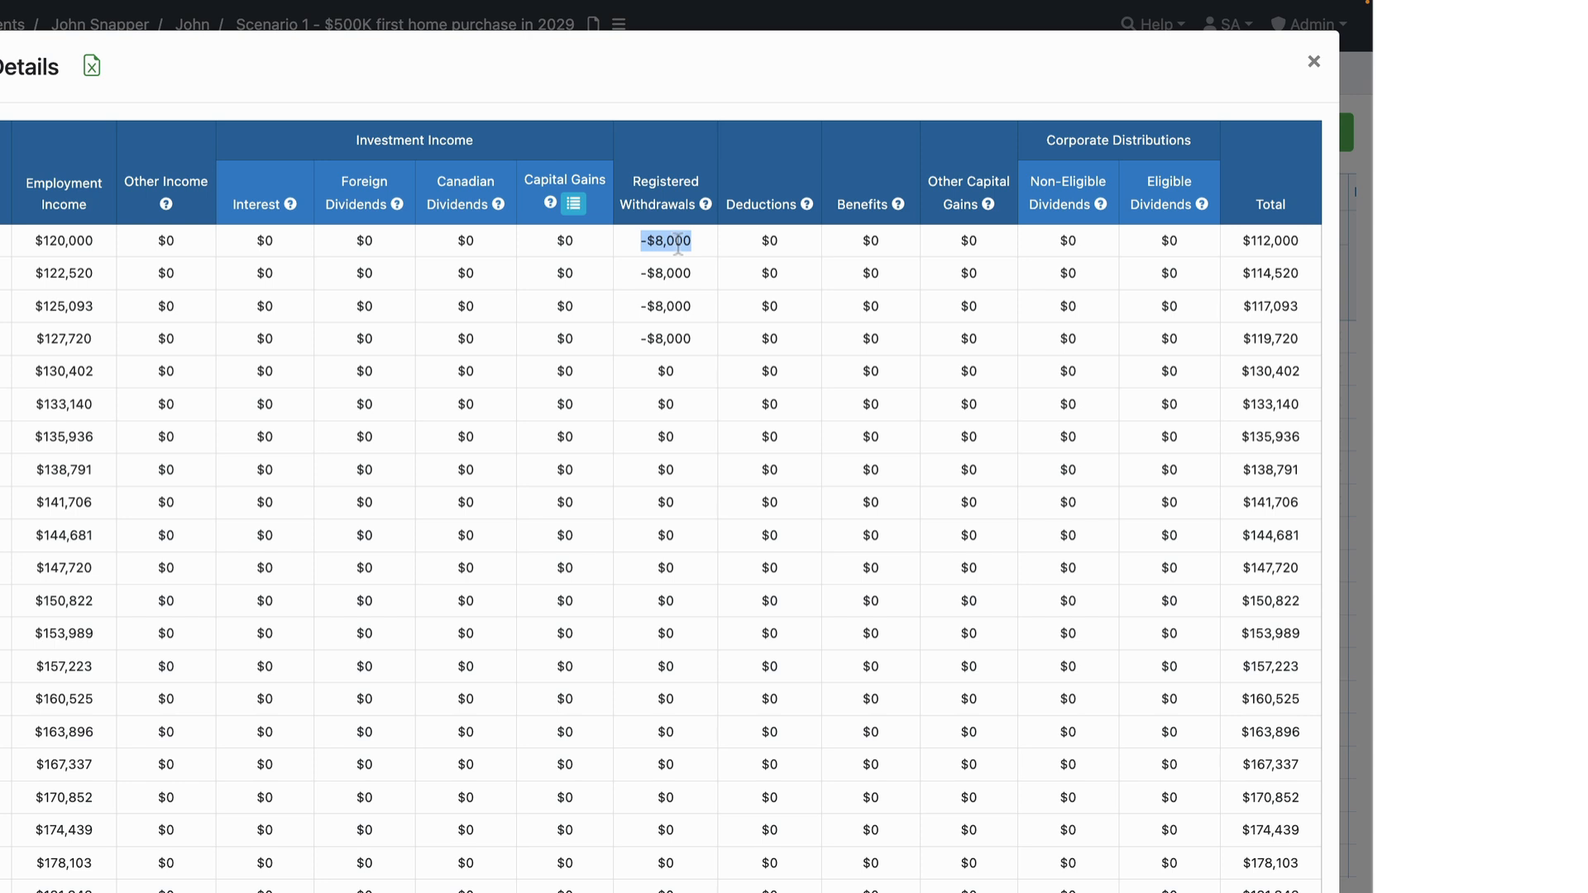
left_click_drag(1239, 241, 1313, 251)
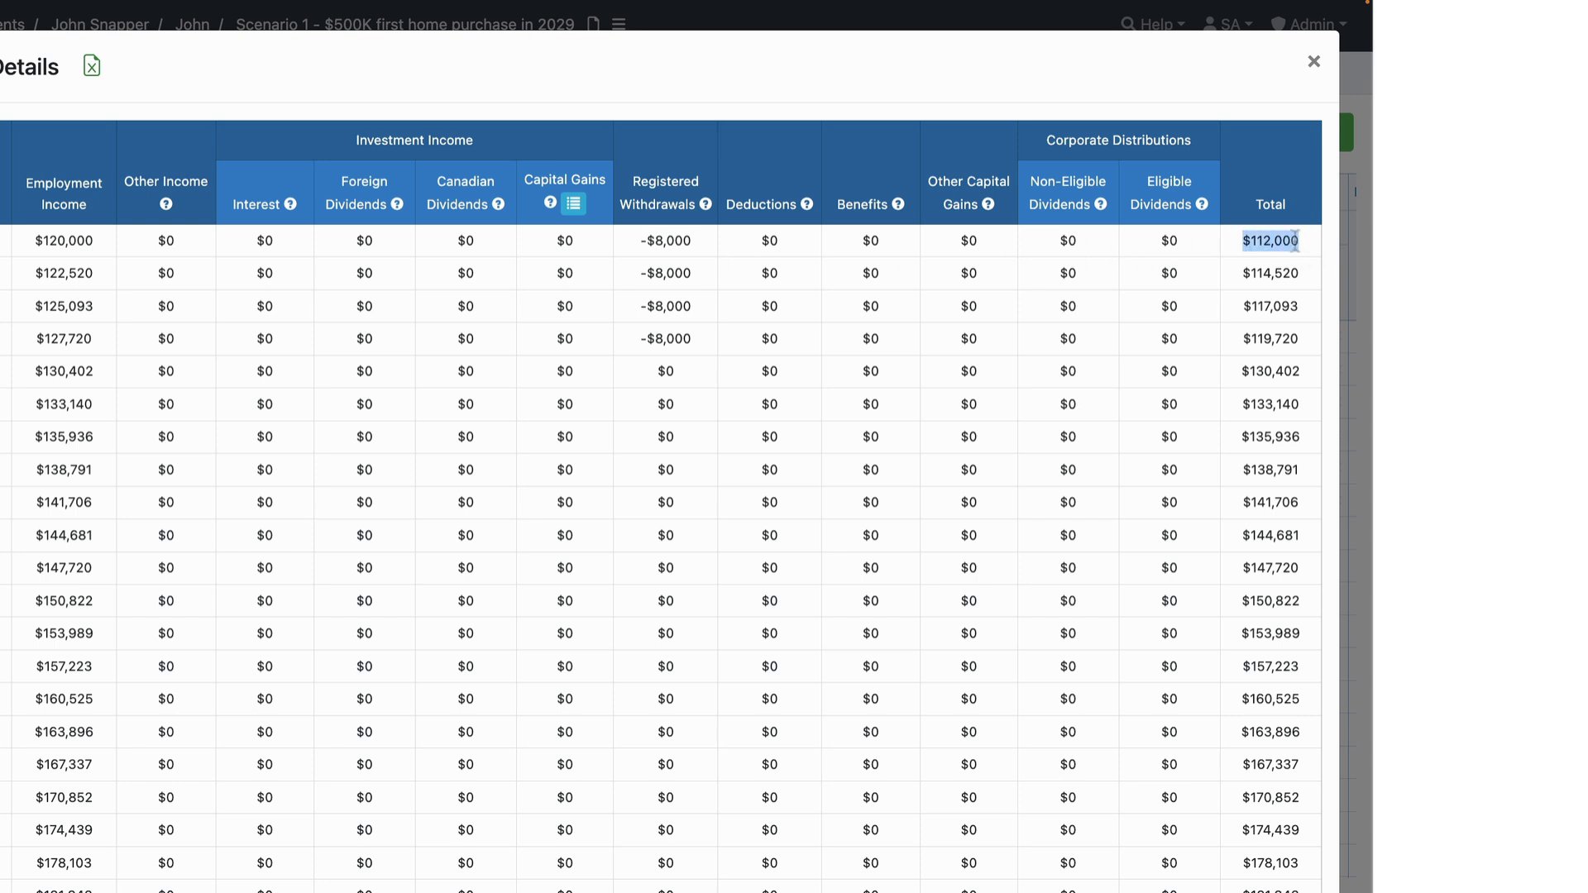
left_click(1313, 61)
Step: Collapse the Capital Assets section to show totals per account type, including FHSA
scroll(1152, 436, "right", 6)
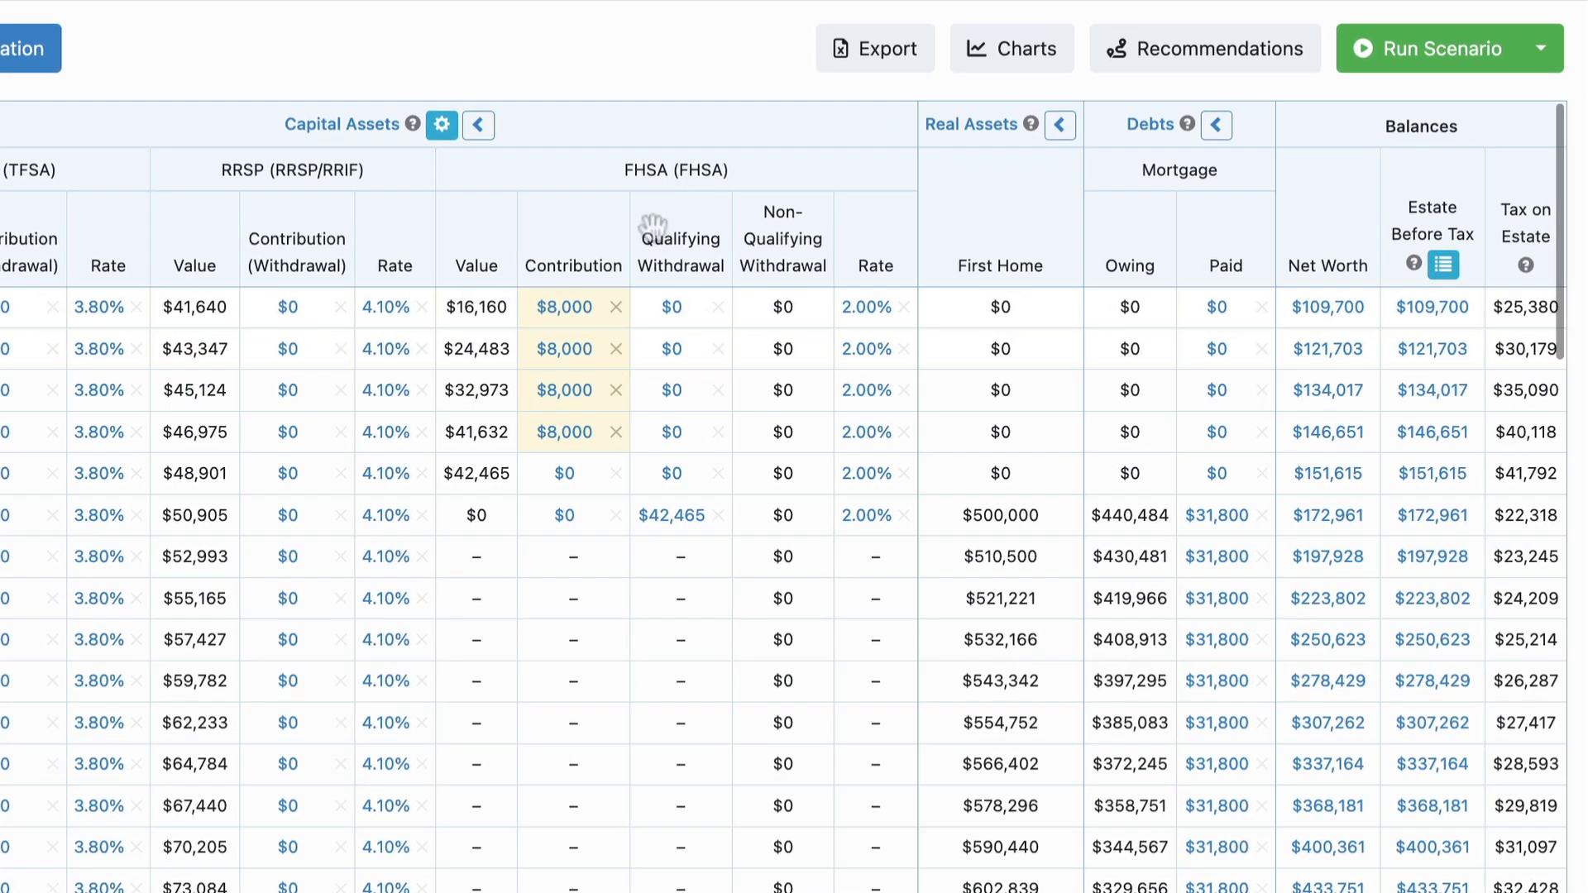
left_click(478, 125)
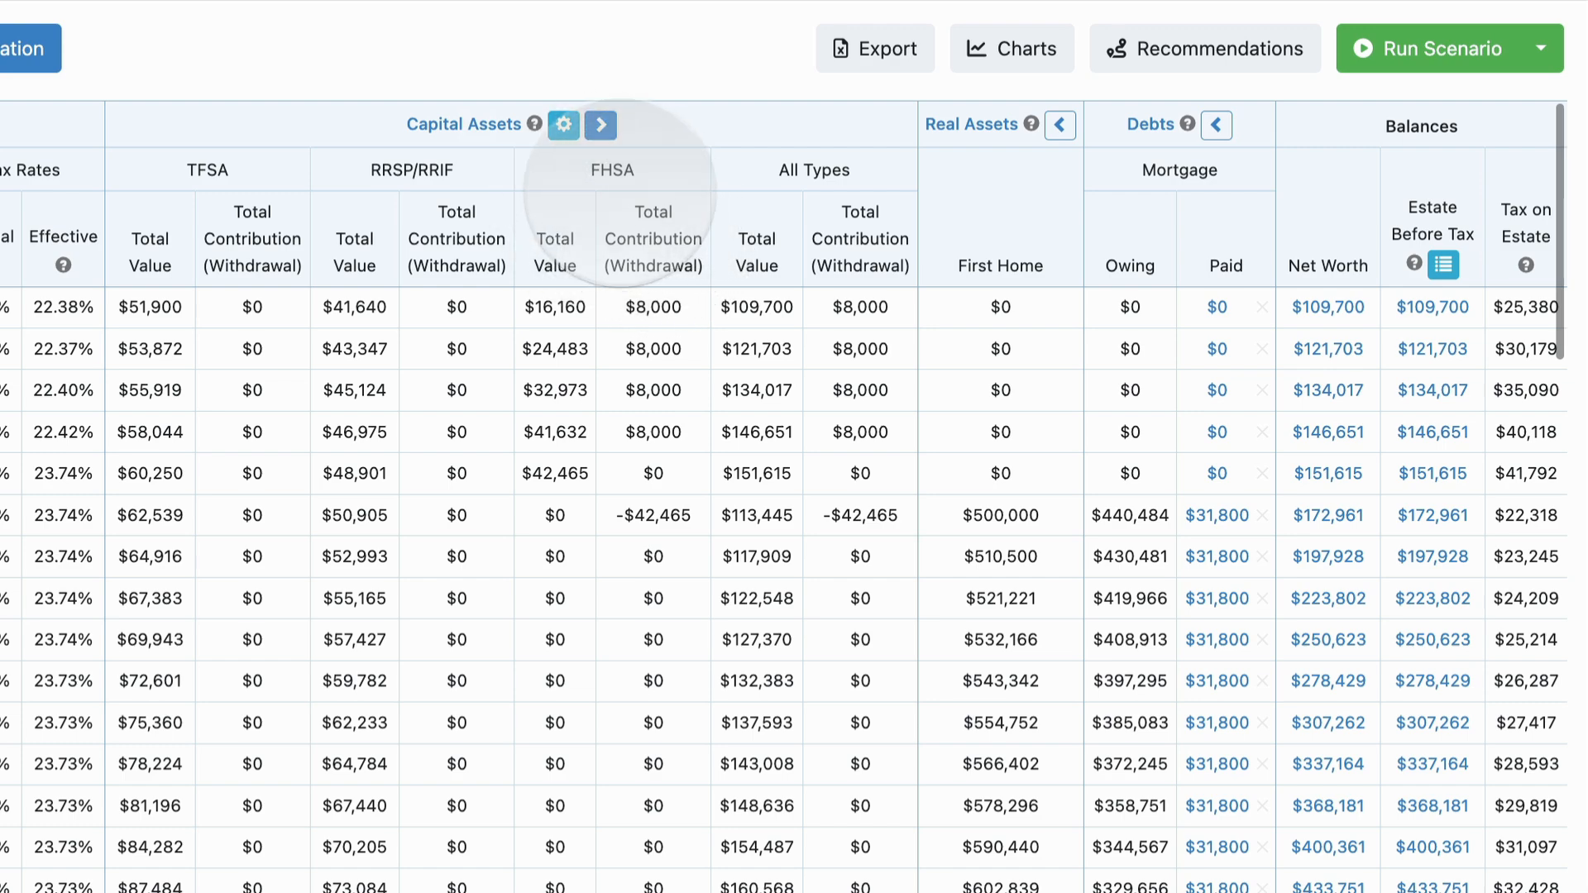
scroll(628, 186, "left", 2)
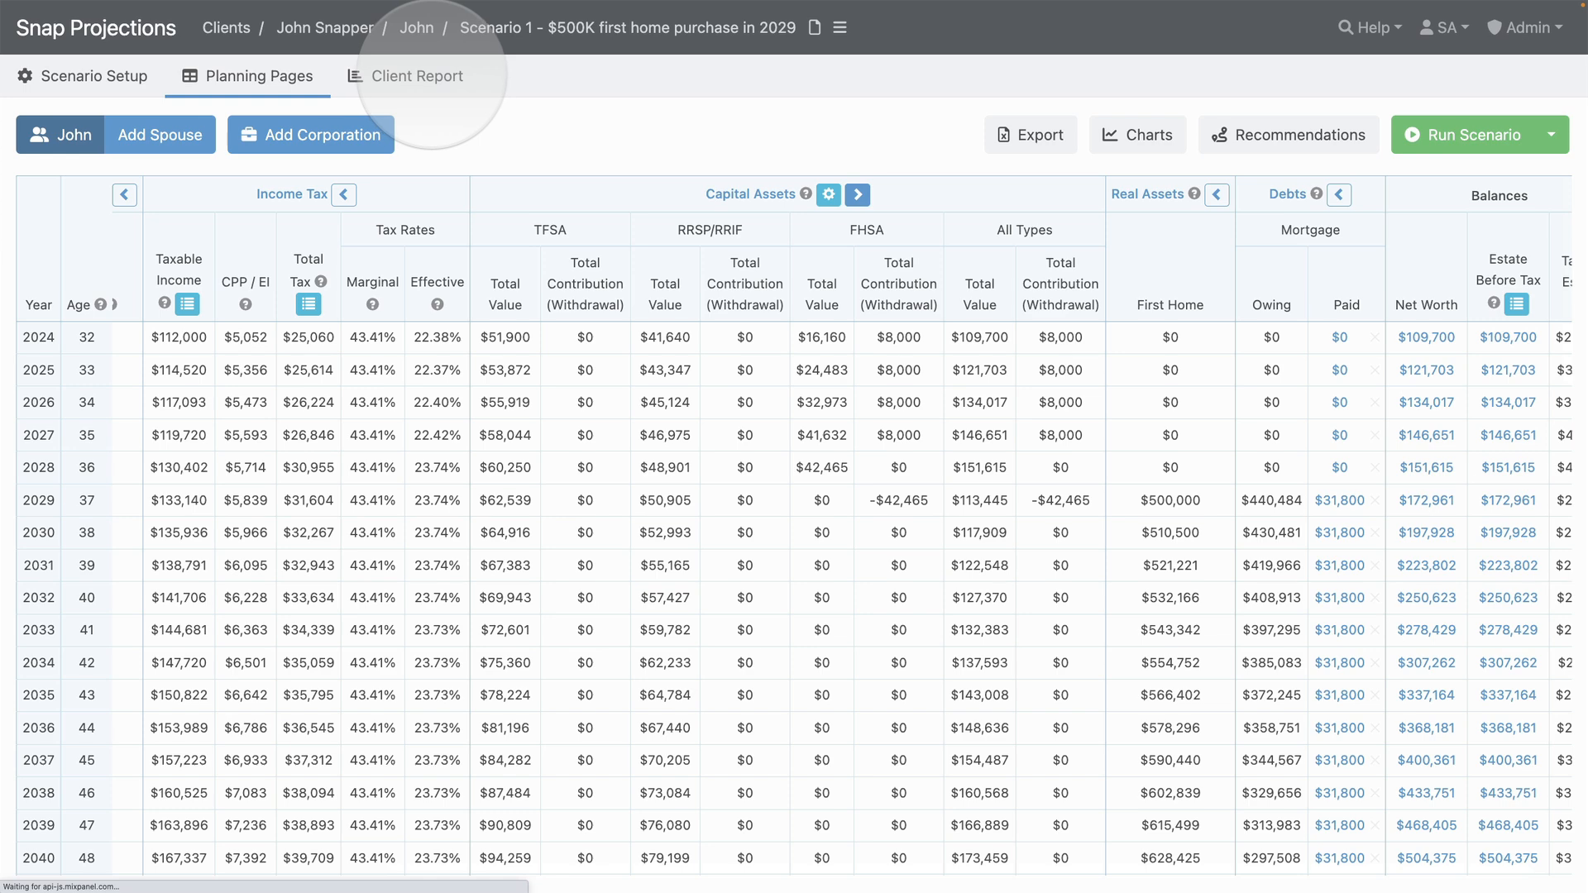
Step: Review the client report's Cash Flow Summary with its FHSA flows, and the Net Worth chart
left_click(432, 75)
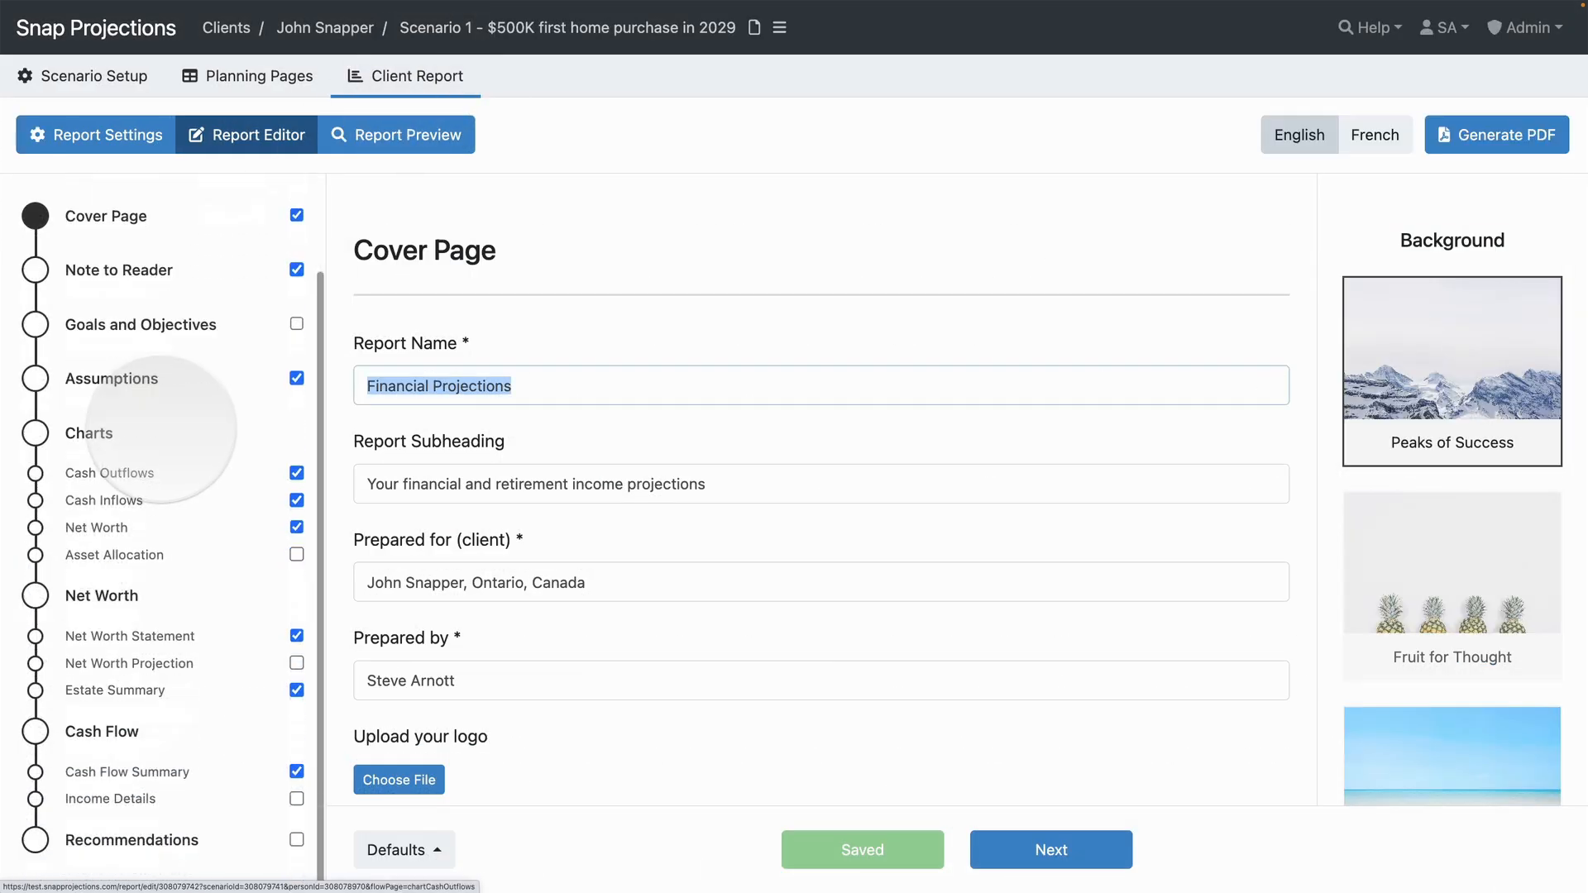
left_click(99, 772)
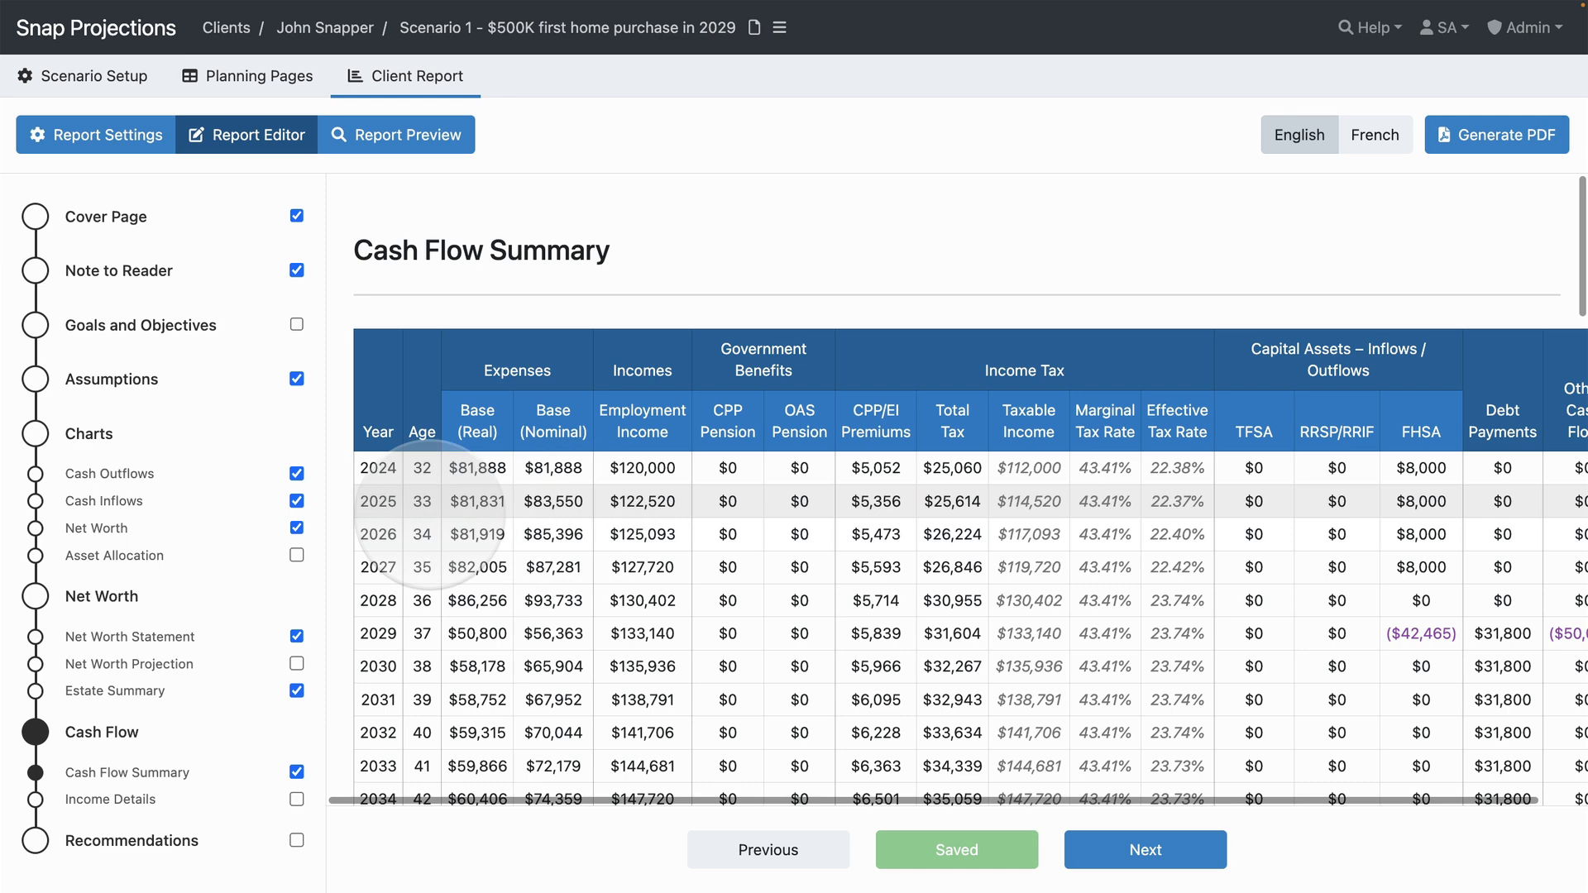
left_click(87, 530)
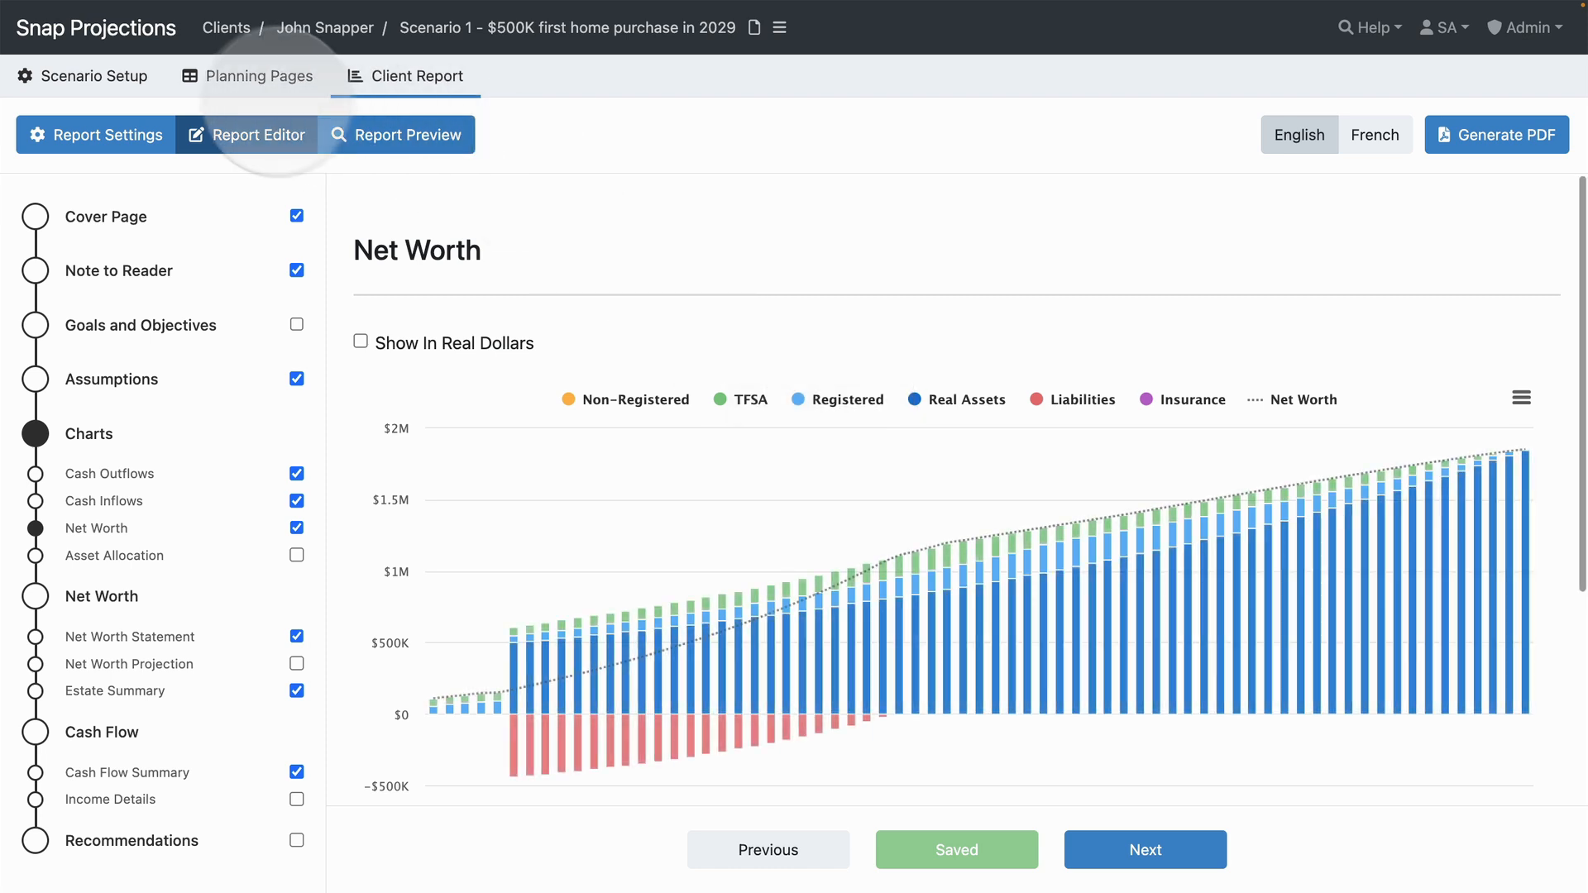
Step: Return to the planning table, then look up the First Home Savings Account (FHSA) article under What's New? in the help documentation
left_click(251, 76)
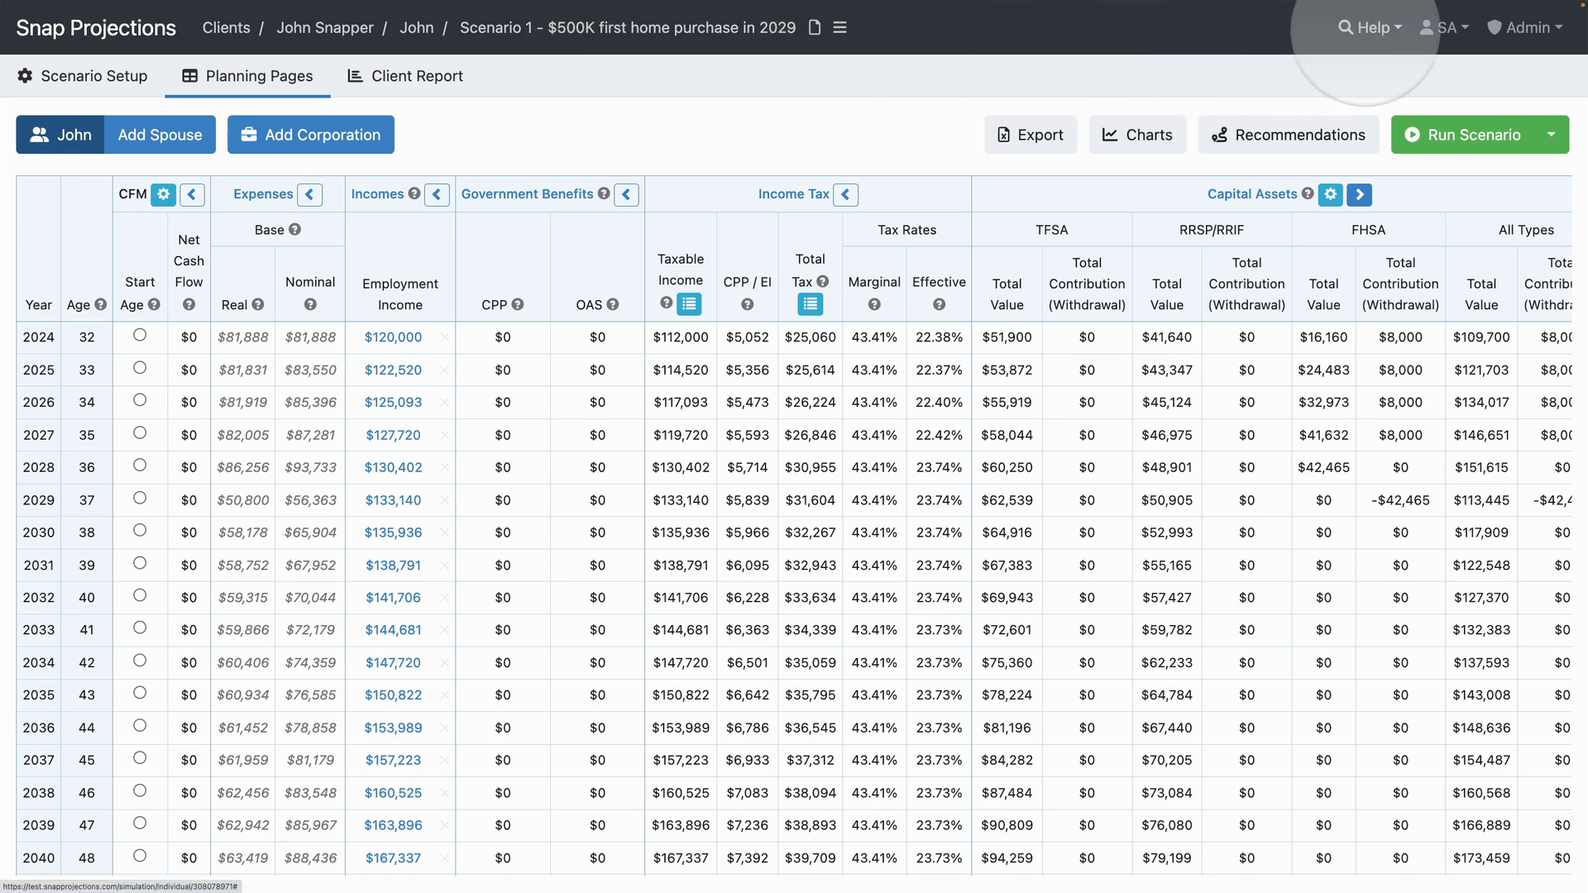
left_click(1364, 27)
left_click(1307, 70)
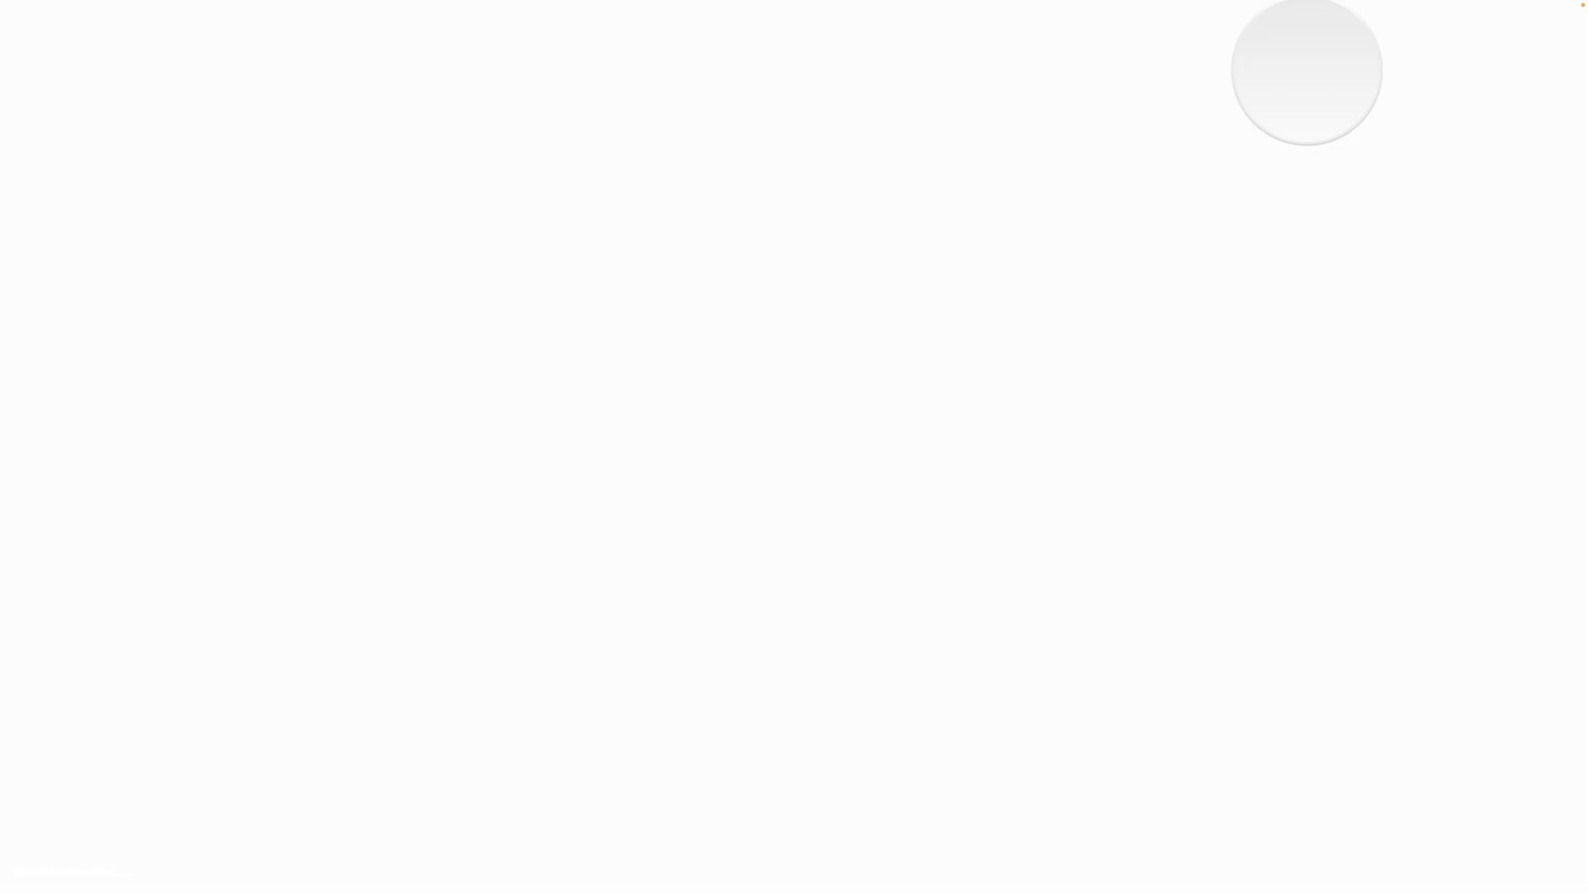
left_click(1100, 274)
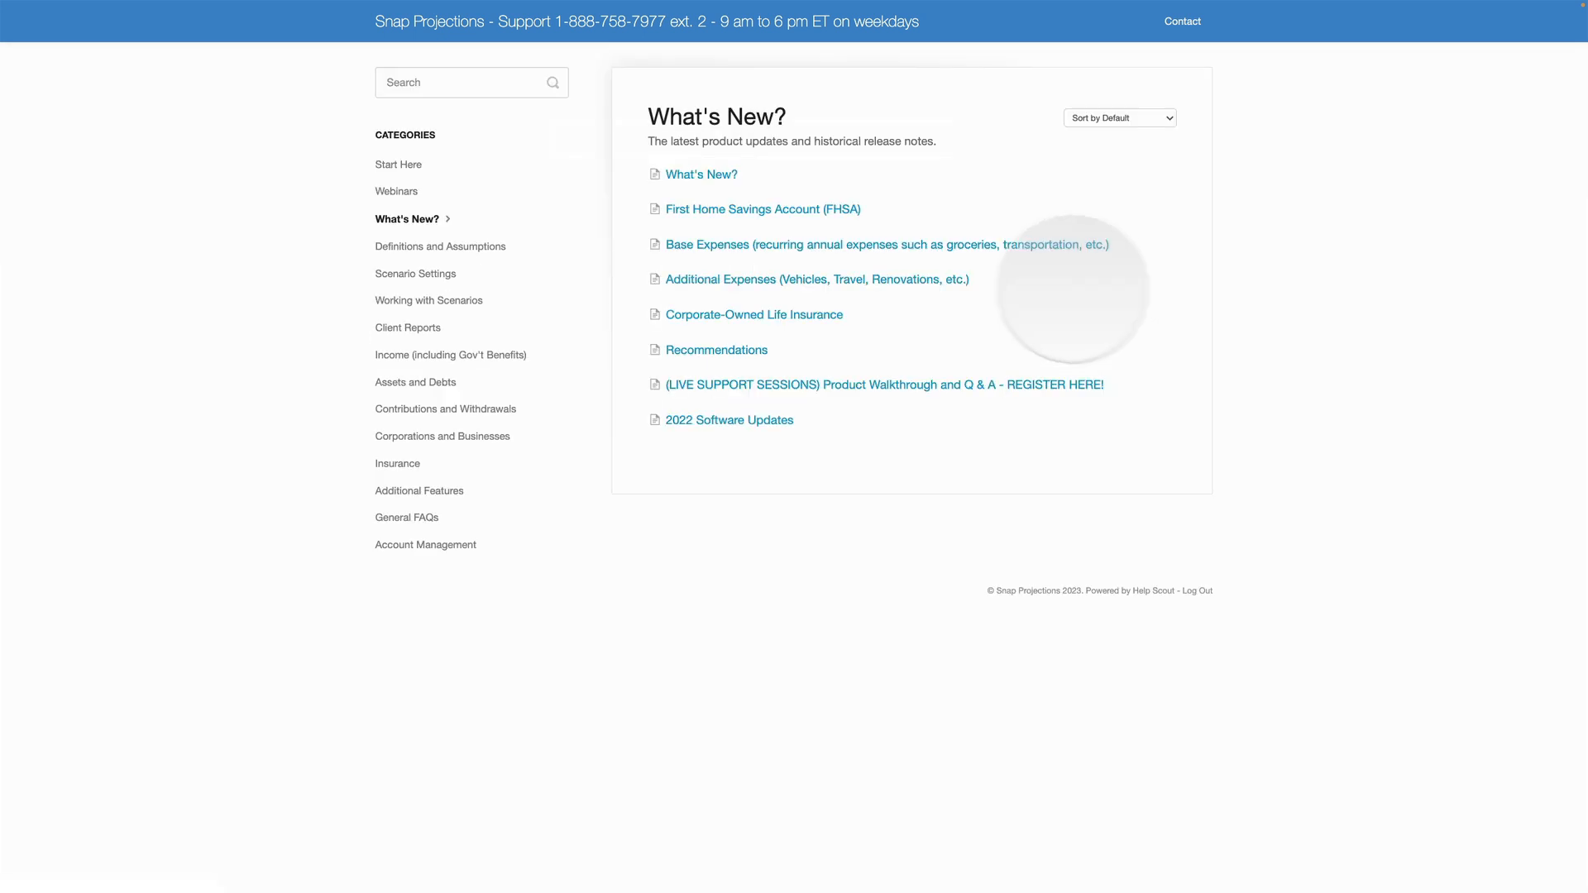
left_click(751, 212)
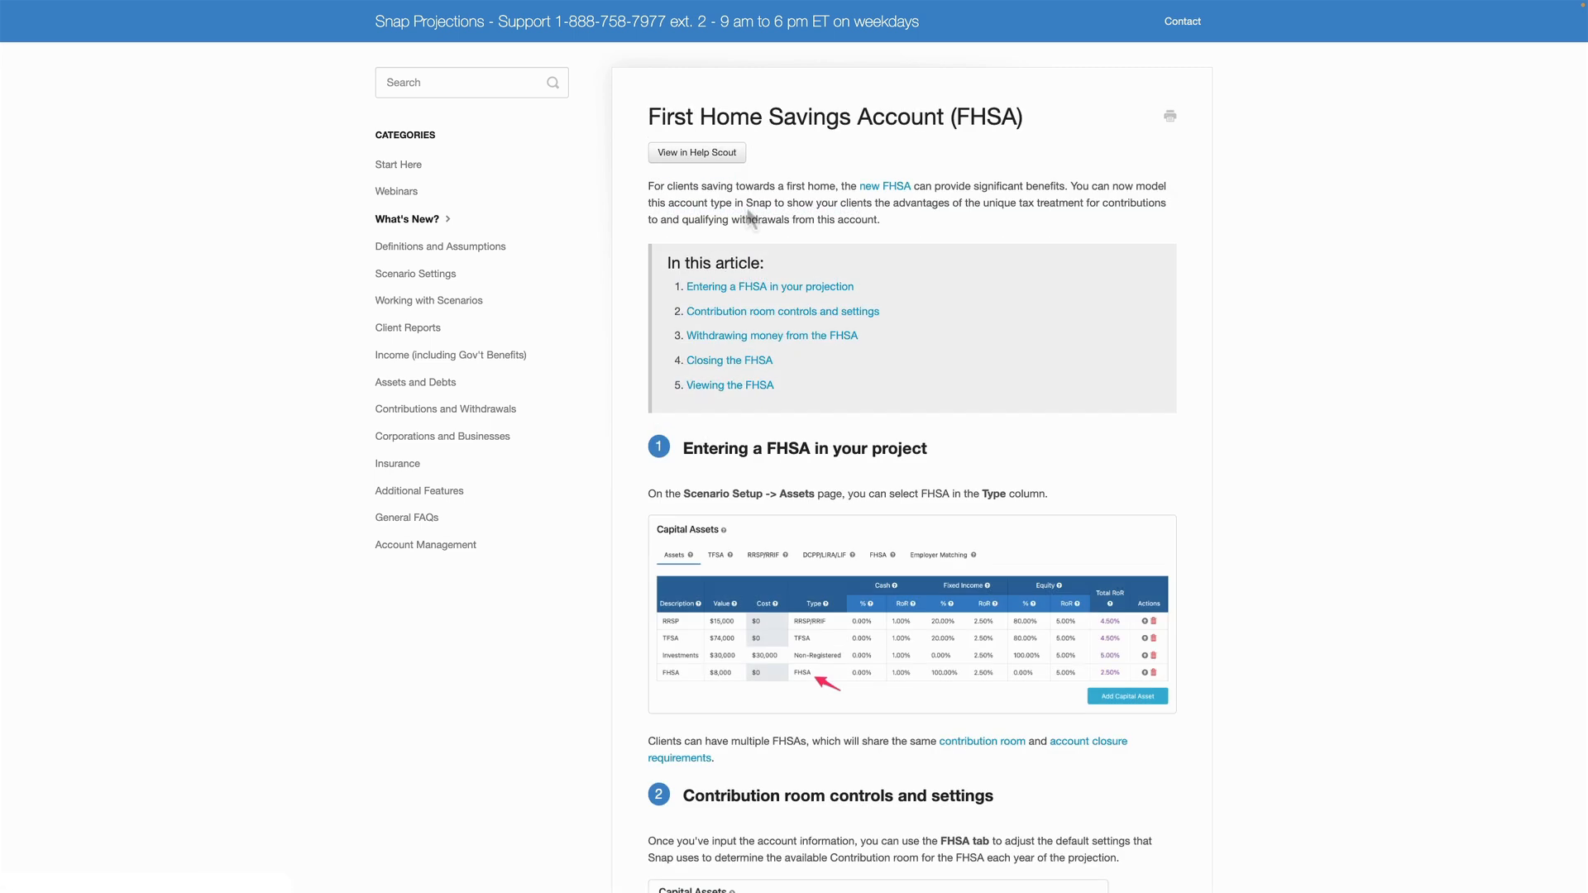